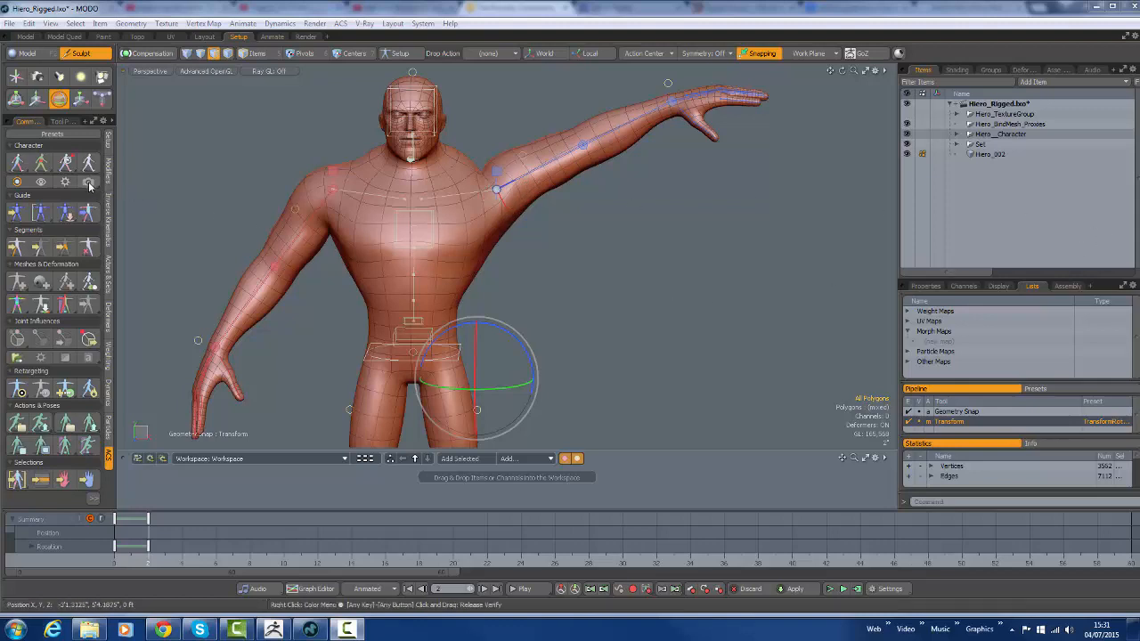
# Hide the Hiero__Character group, show only the Hiero_002 mesh in its place, and select that mesh
pyautogui.click(908, 153)
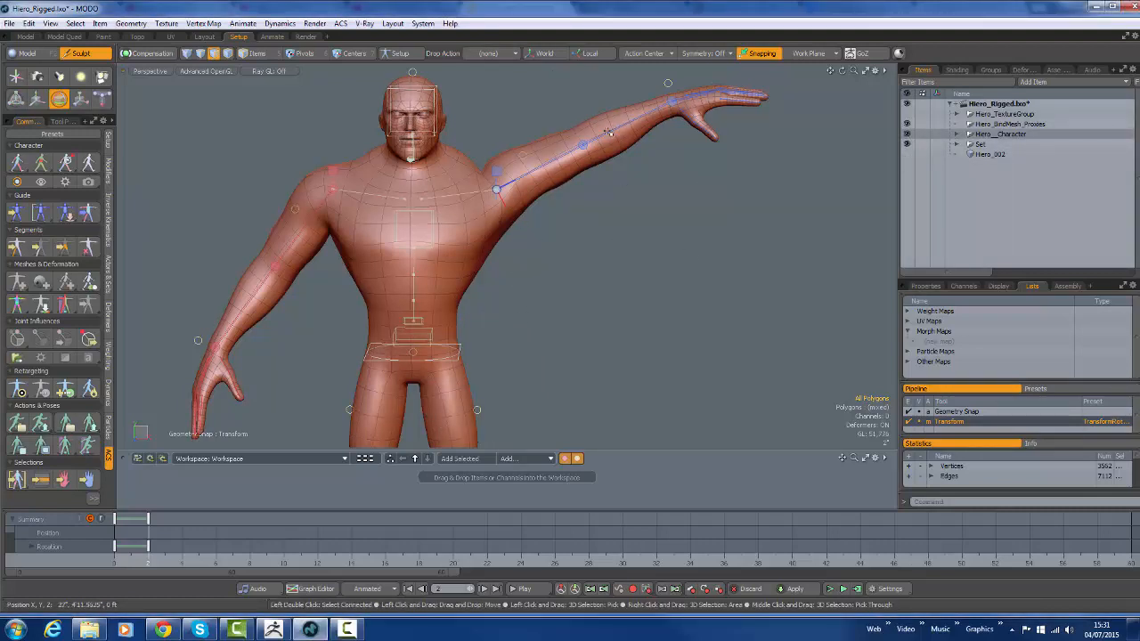
pyautogui.click(907, 134)
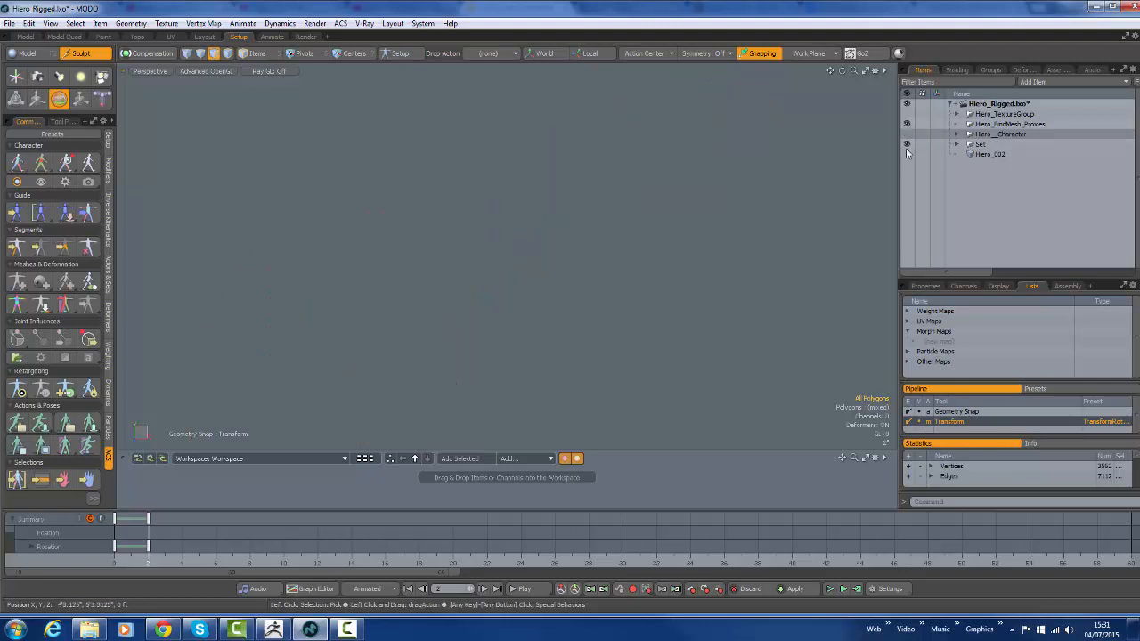
pyautogui.click(907, 154)
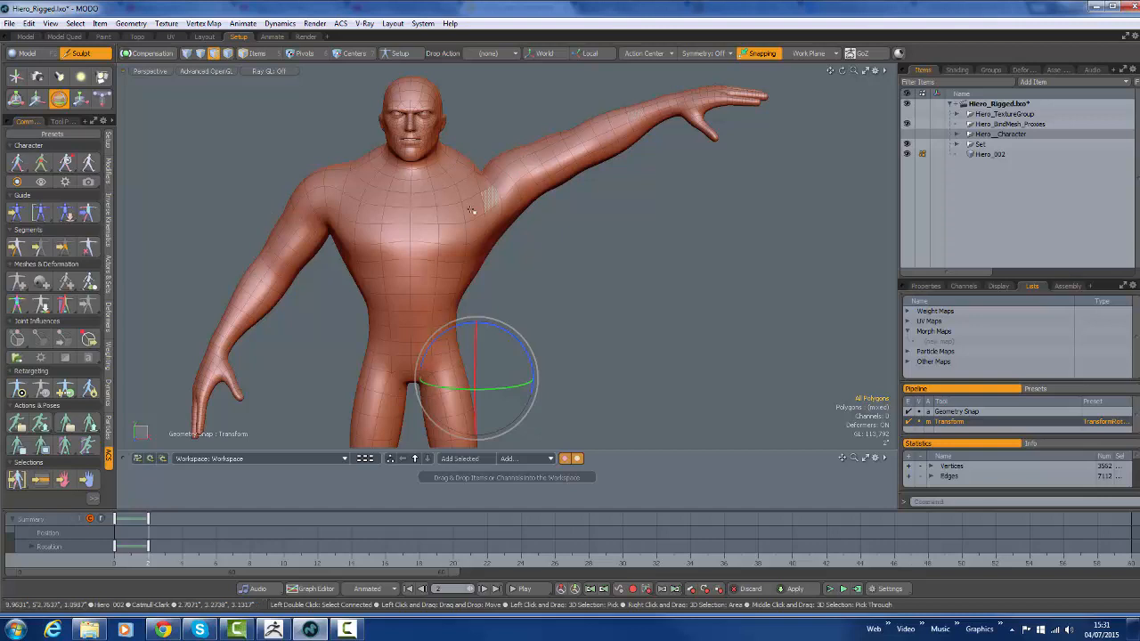
pyautogui.scroll(2, 608, 248)
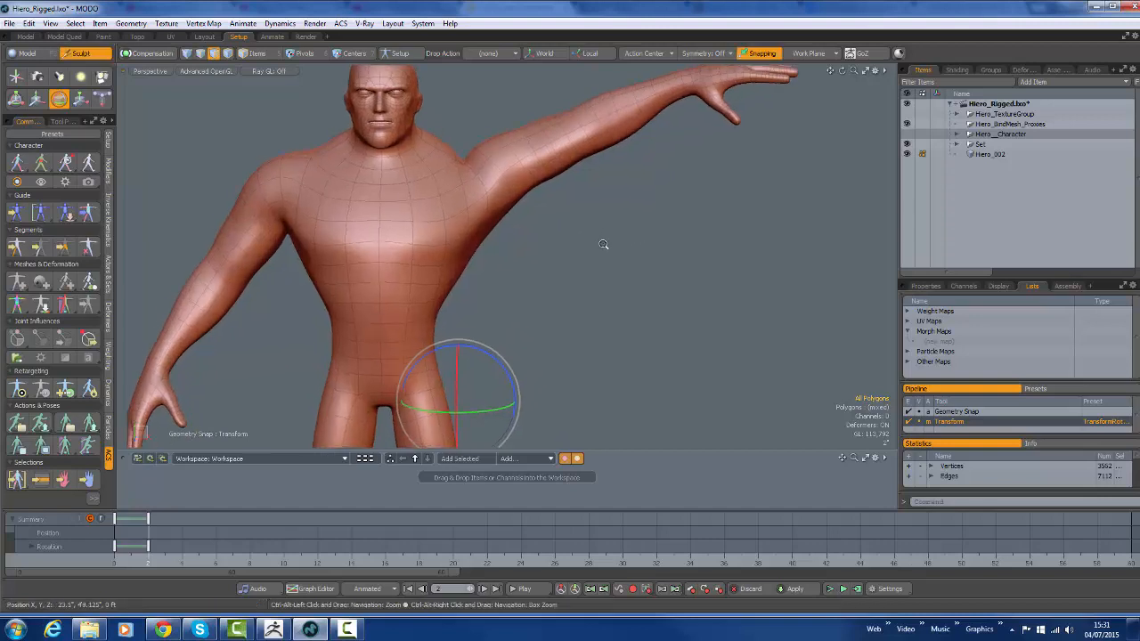
pyautogui.keyDown('alt'); pyautogui.keyDown('shift'); pyautogui.moveTo(606, 247); pyautogui.dragTo(610, 288); pyautogui.keyUp('shift'); pyautogui.keyUp('alt')
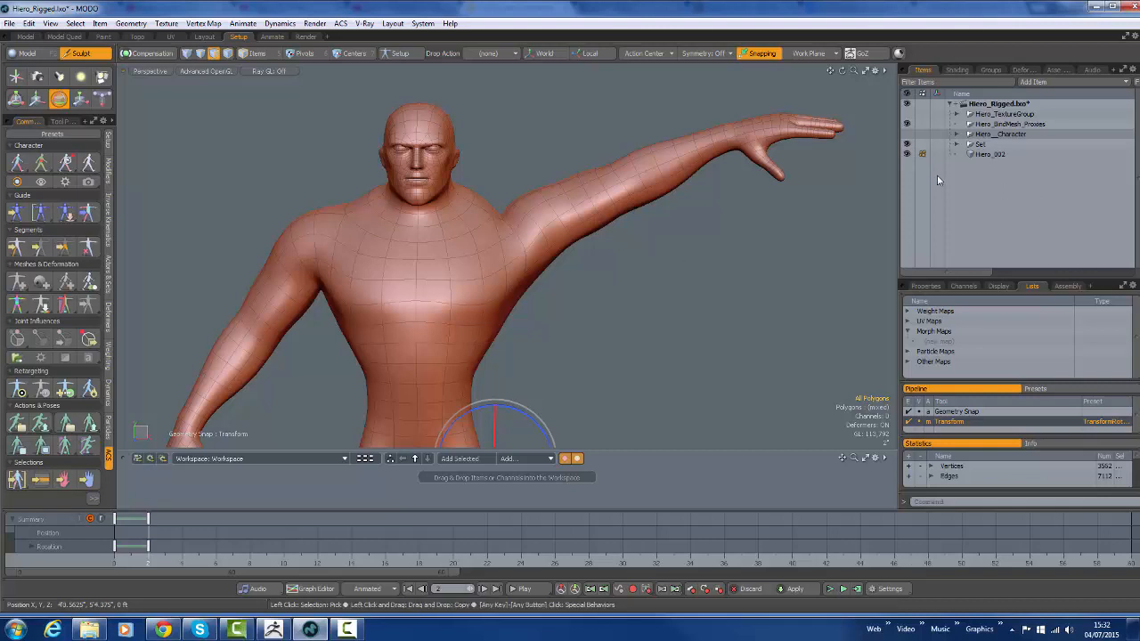
pyautogui.click(990, 155)
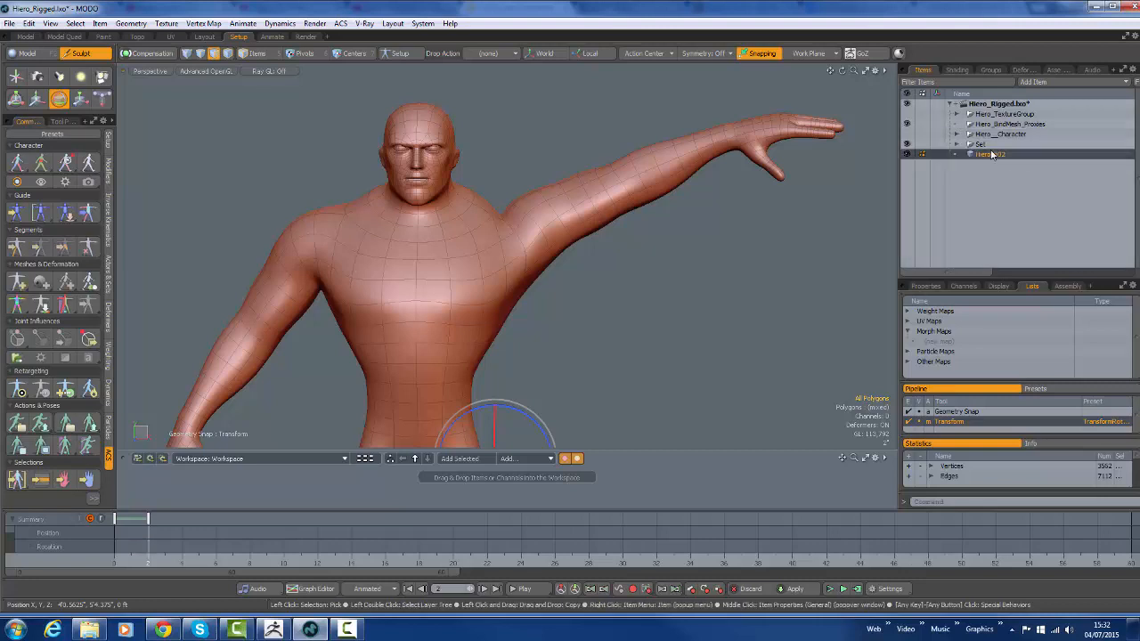
pyautogui.rightClick(979, 158)
pyautogui.moveTo(977, 230)
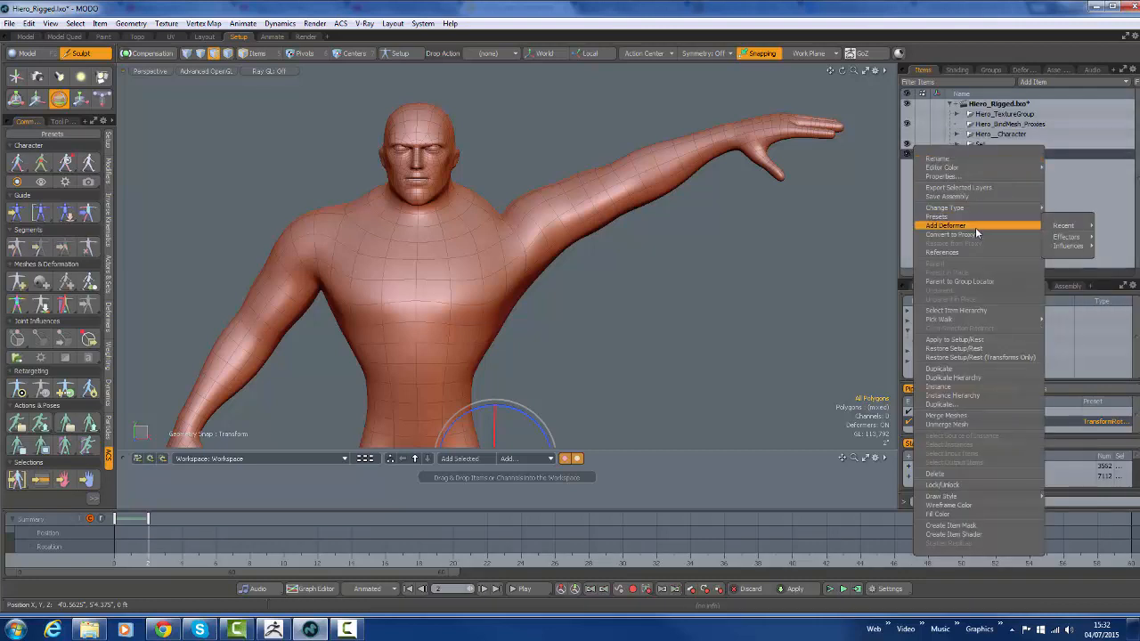
pyautogui.moveTo(1068, 248)
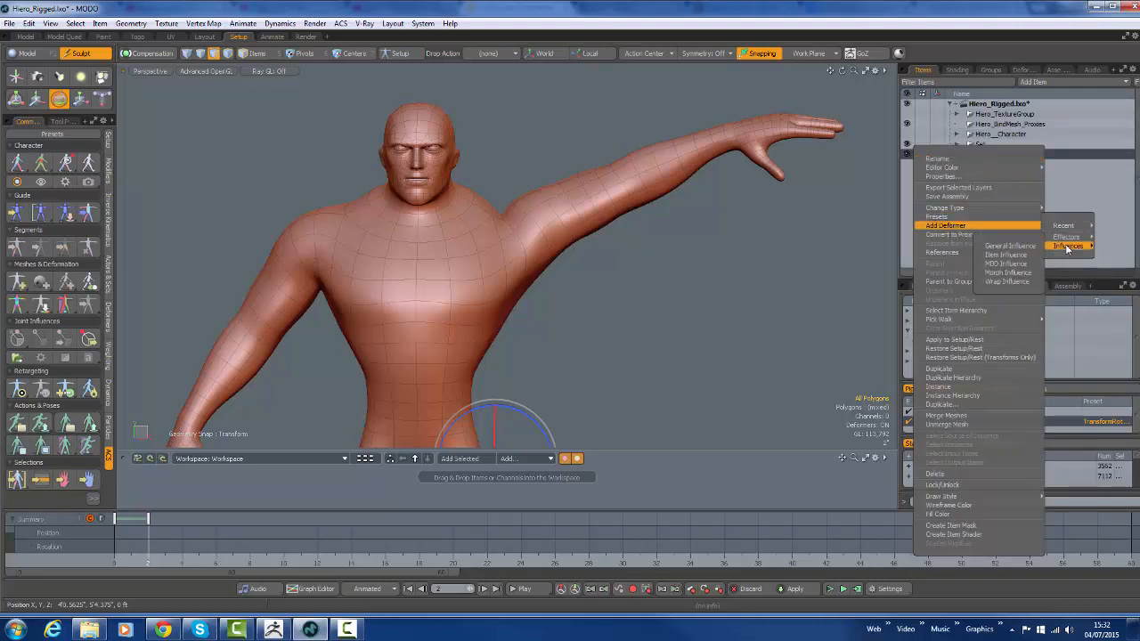
pyautogui.click(871, 242)
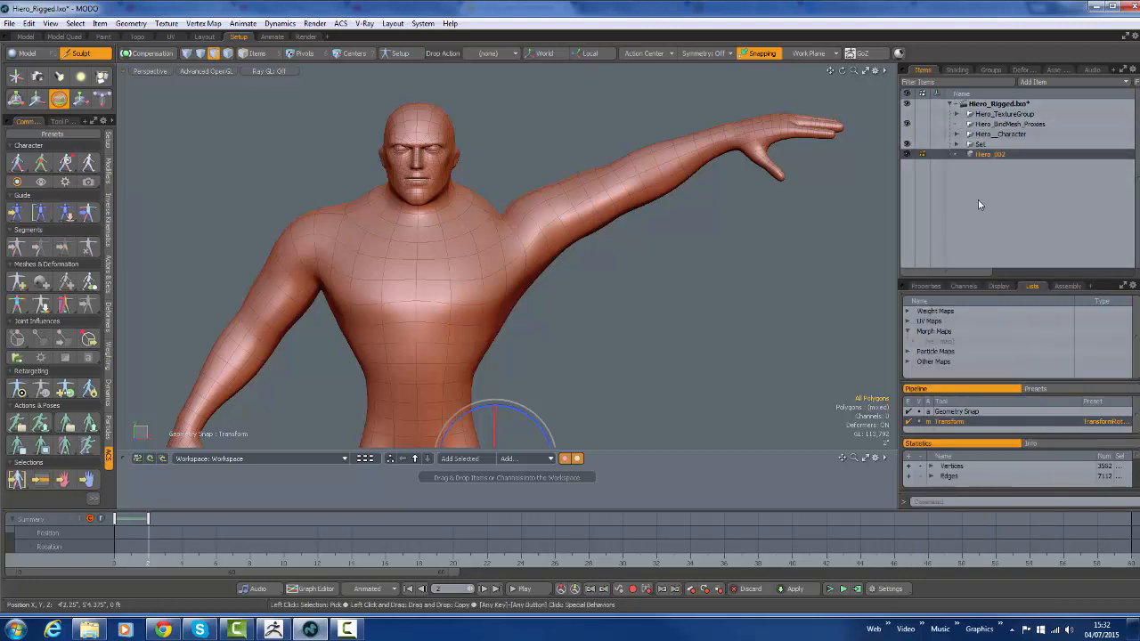
# Create a relative morph map named From on Hiero_002 and give it a morph influence with Use Local Transform enabled
pyautogui.click(940, 342)
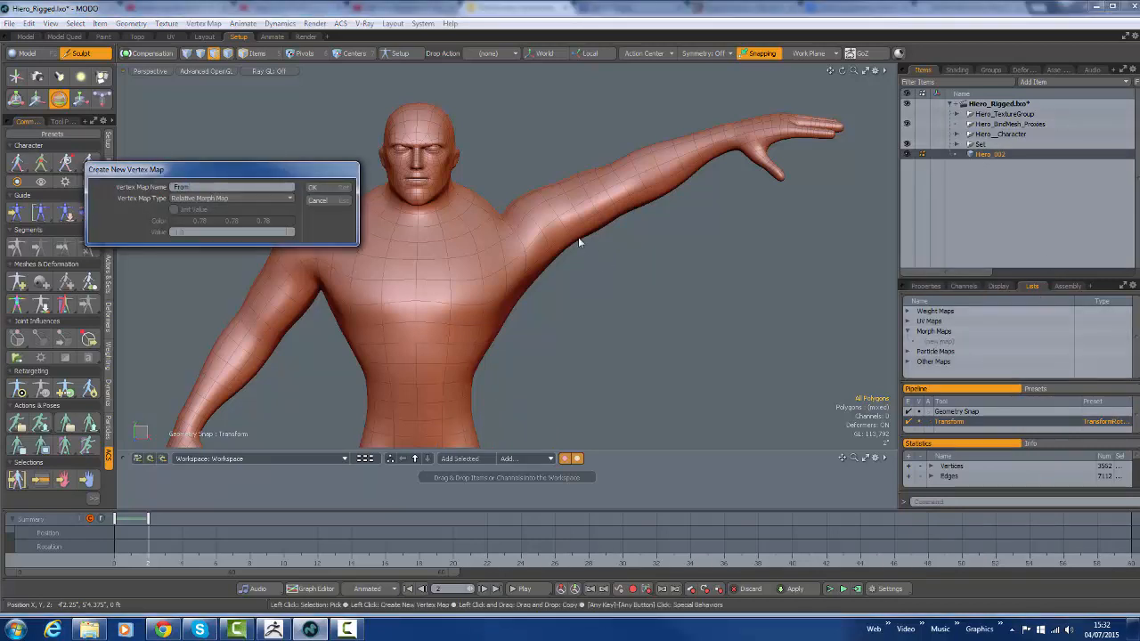
pyautogui.click(313, 187)
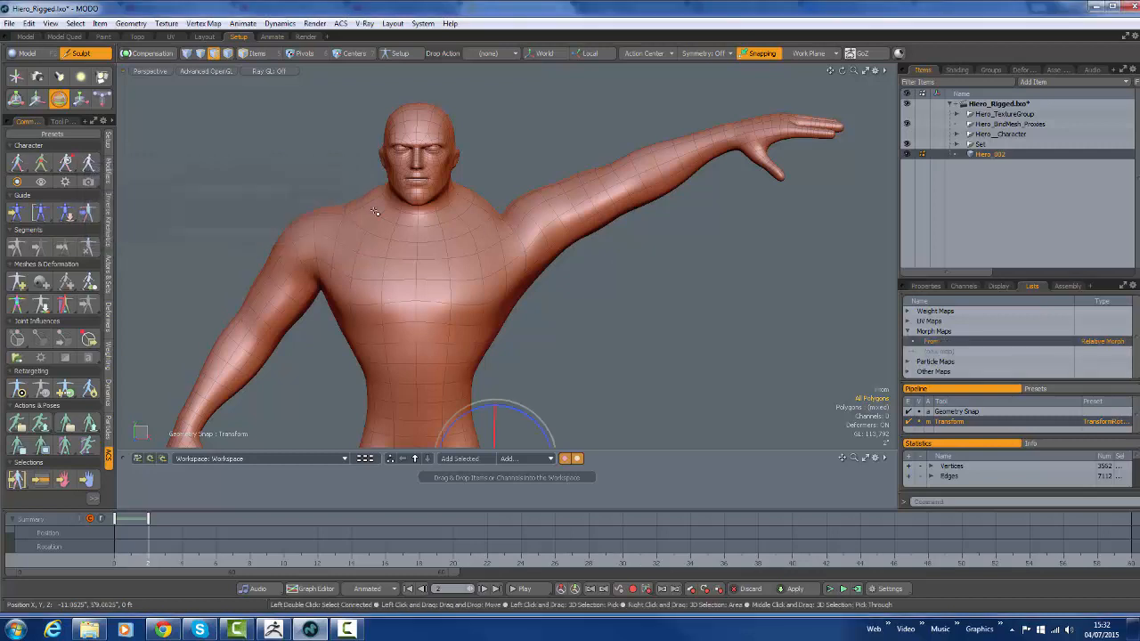
pyautogui.rightClick(1090, 342)
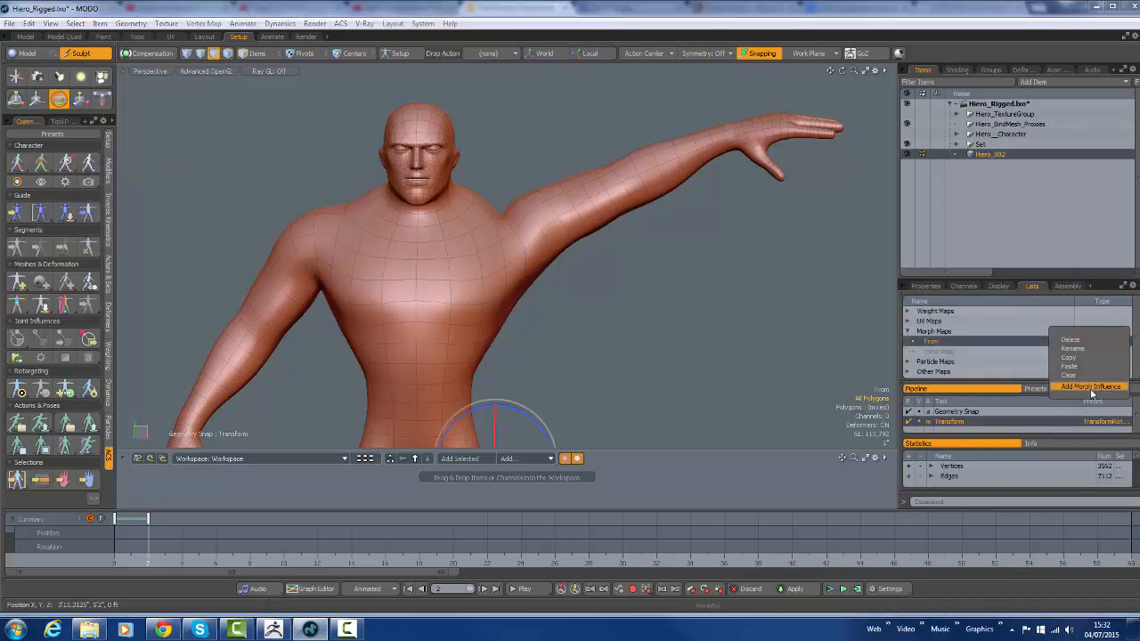
pyautogui.click(1090, 387)
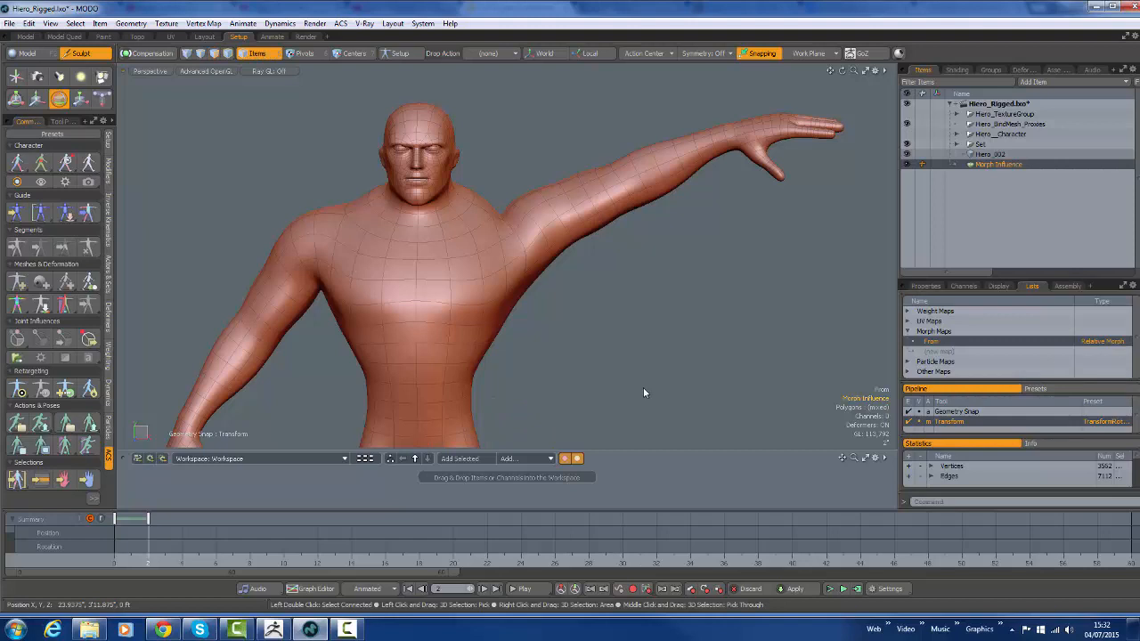
pyautogui.click(924, 286)
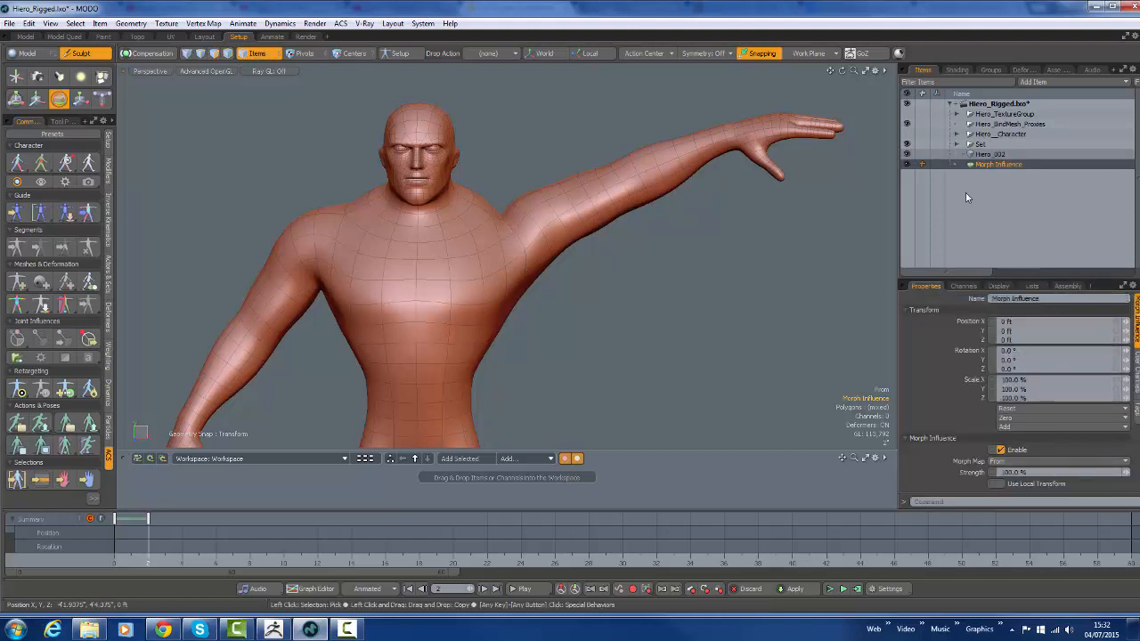
pyautogui.moveTo(990, 278); pyautogui.dragTo(991, 217)
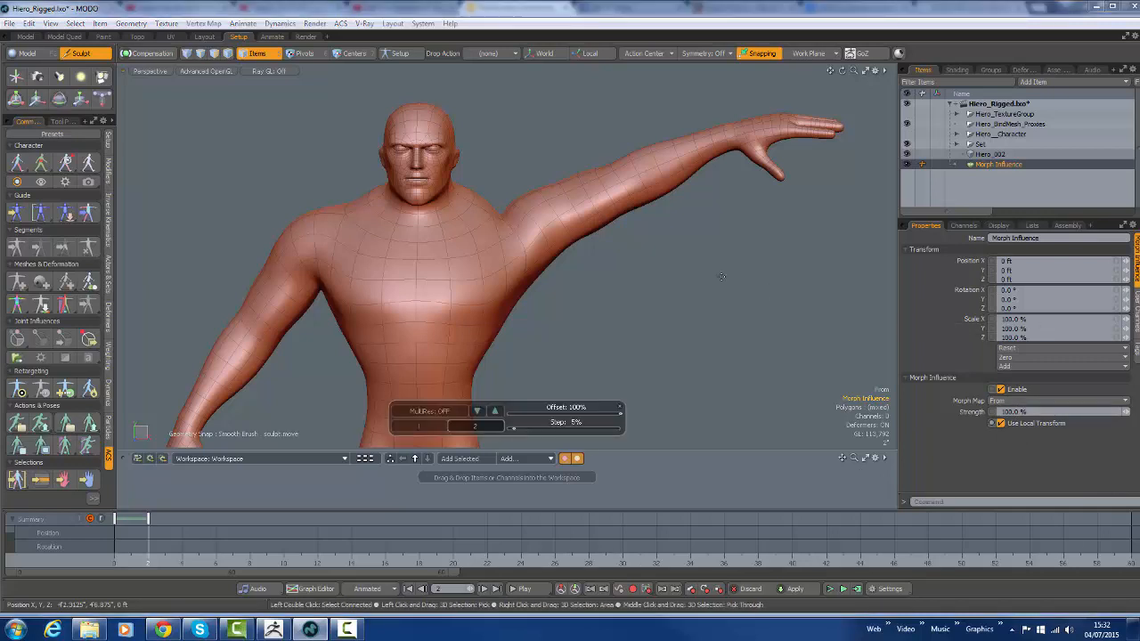
# Reshape the raised arm's shoulder and armpit with the Move sculpt brush and try out the morph influence's strength
pyautogui.moveTo(721, 275); pyautogui.dragTo(819, 275, button='right')
pyautogui.moveTo(513, 236)
pyautogui.mouseDown()
pyautogui.moveTo(522, 204)
pyautogui.moveTo(576, 194)
pyautogui.mouseUp()
pyautogui.moveTo(583, 242)
pyautogui.mouseDown()
pyautogui.moveTo(590, 268)
pyautogui.moveTo(518, 261)
pyautogui.moveTo(521, 292)
pyautogui.moveTo(505, 319)
pyautogui.moveTo(495, 313)
pyautogui.mouseUp()
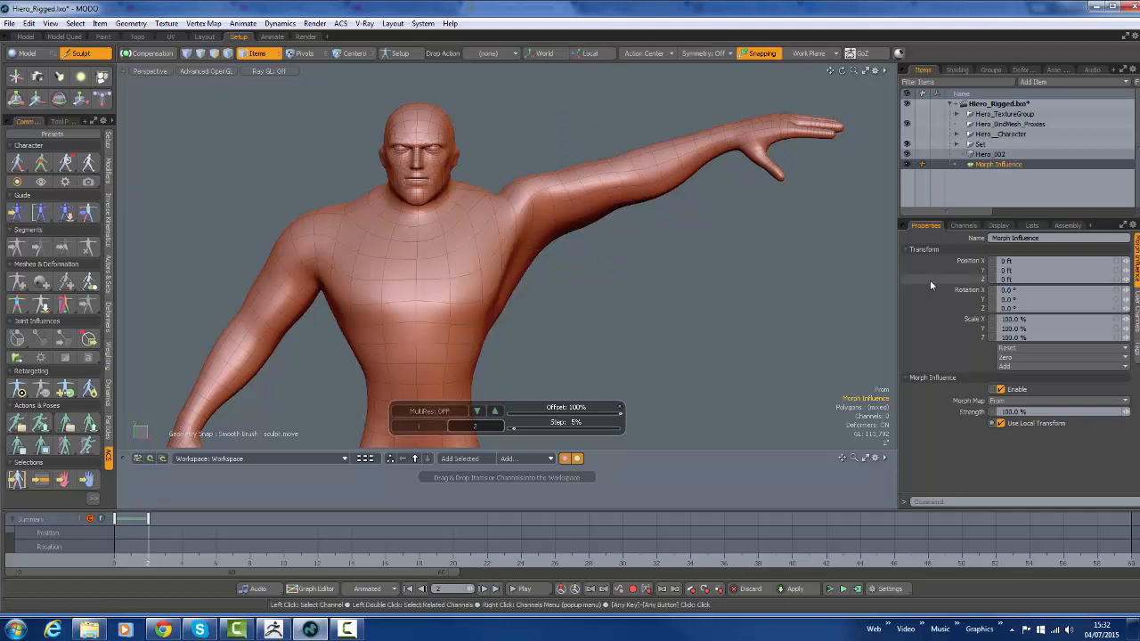
pyautogui.press('space')
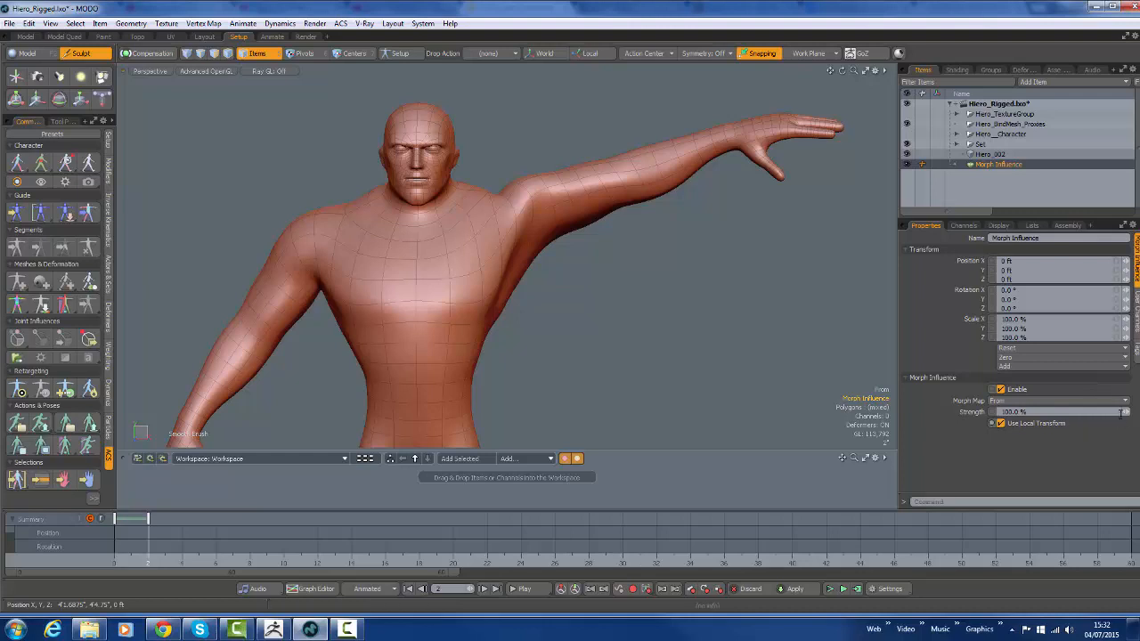
pyautogui.moveTo(1126, 411)
pyautogui.mouseDown()
pyautogui.moveTo(1080, 412)
pyautogui.moveTo(1123, 412)
pyautogui.mouseUp()
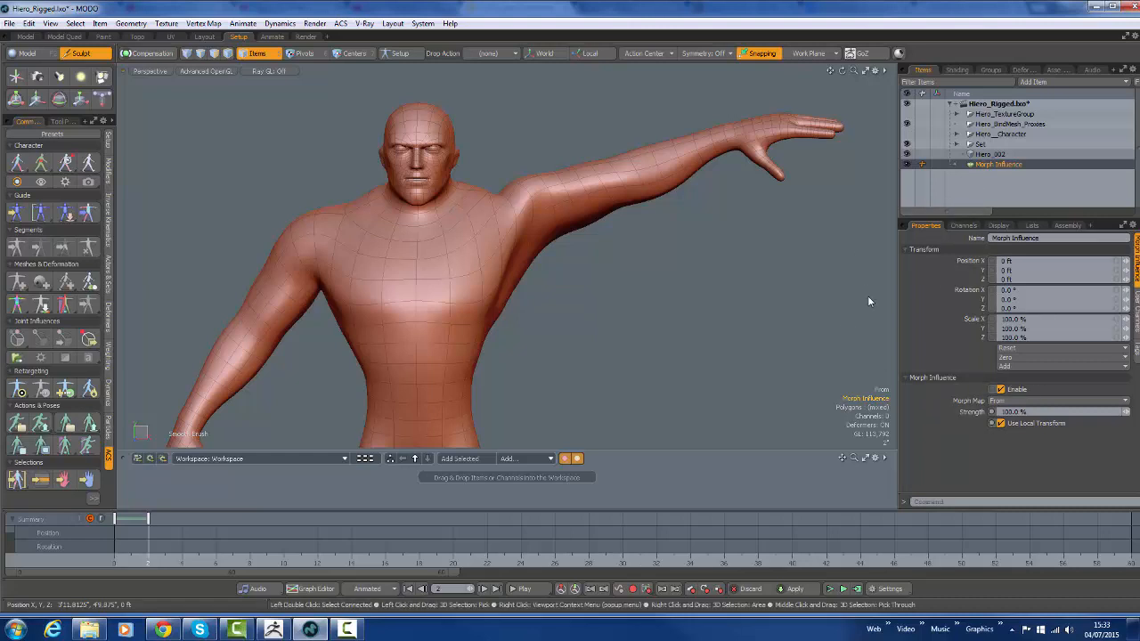
# Hide the Hiero_002 mesh and make the rigged Hiero__Character group visible again
pyautogui.click(907, 154)
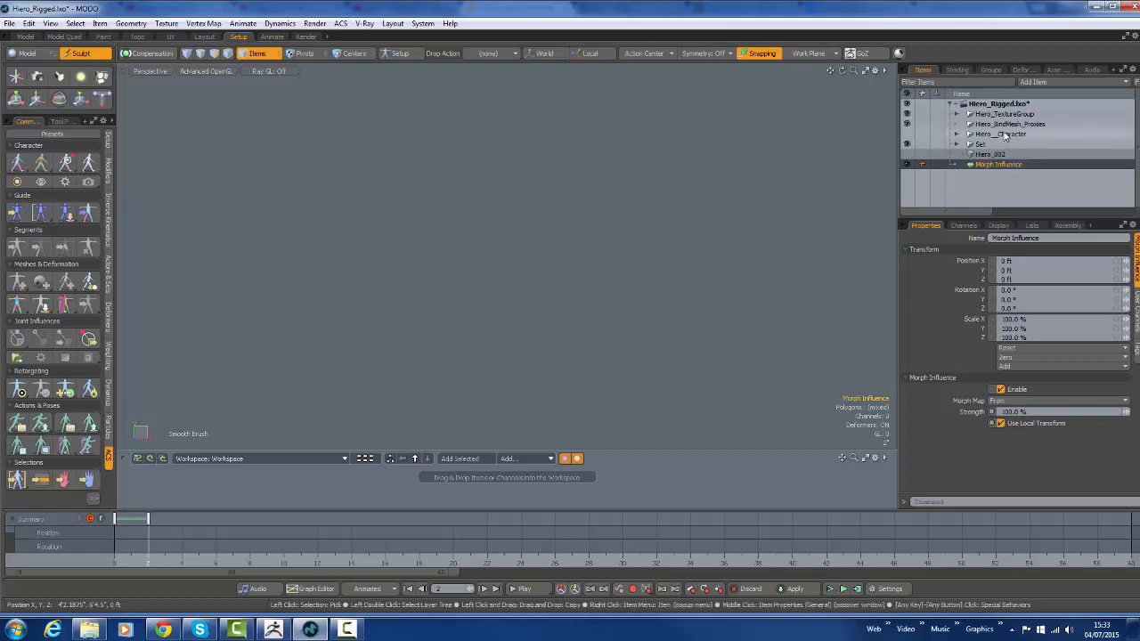
pyautogui.press('a')
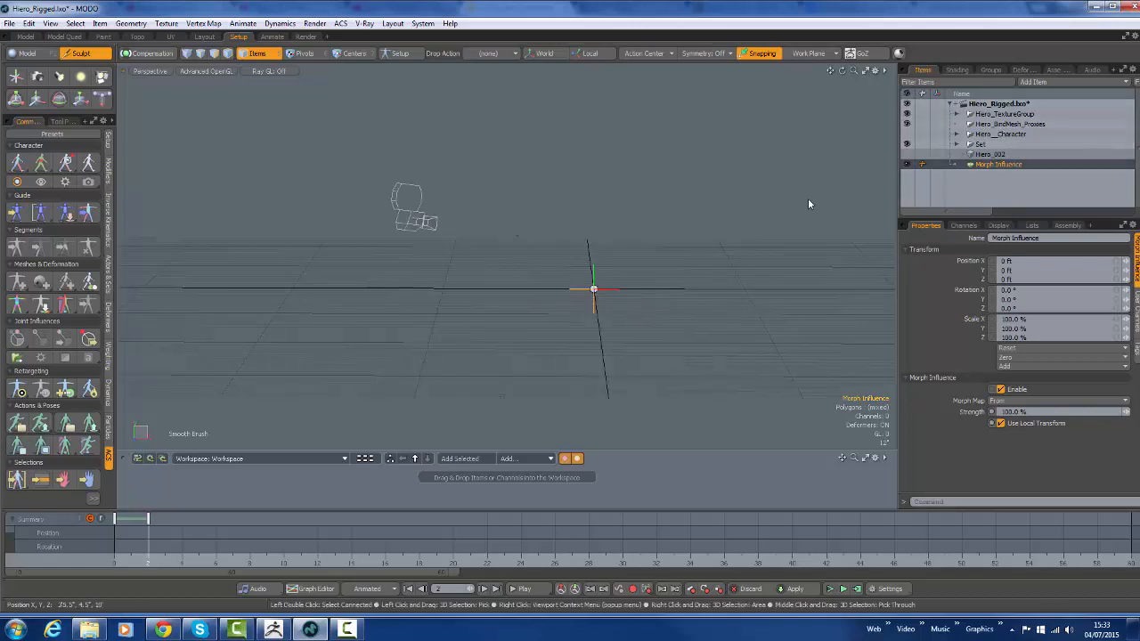
pyautogui.click(981, 116)
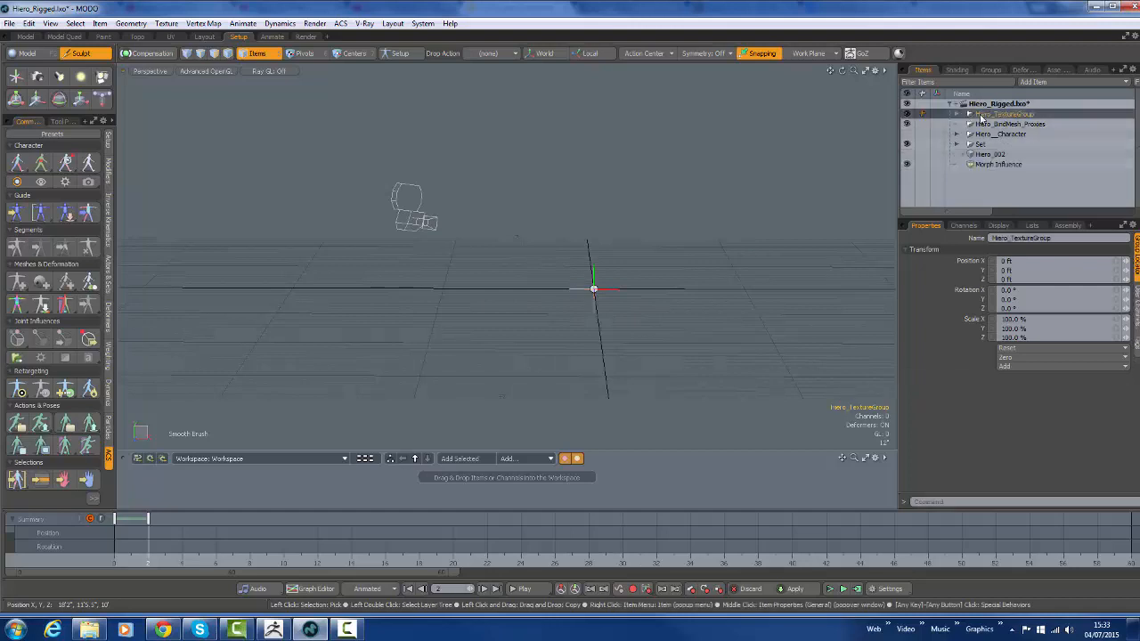
pyautogui.click(958, 115)
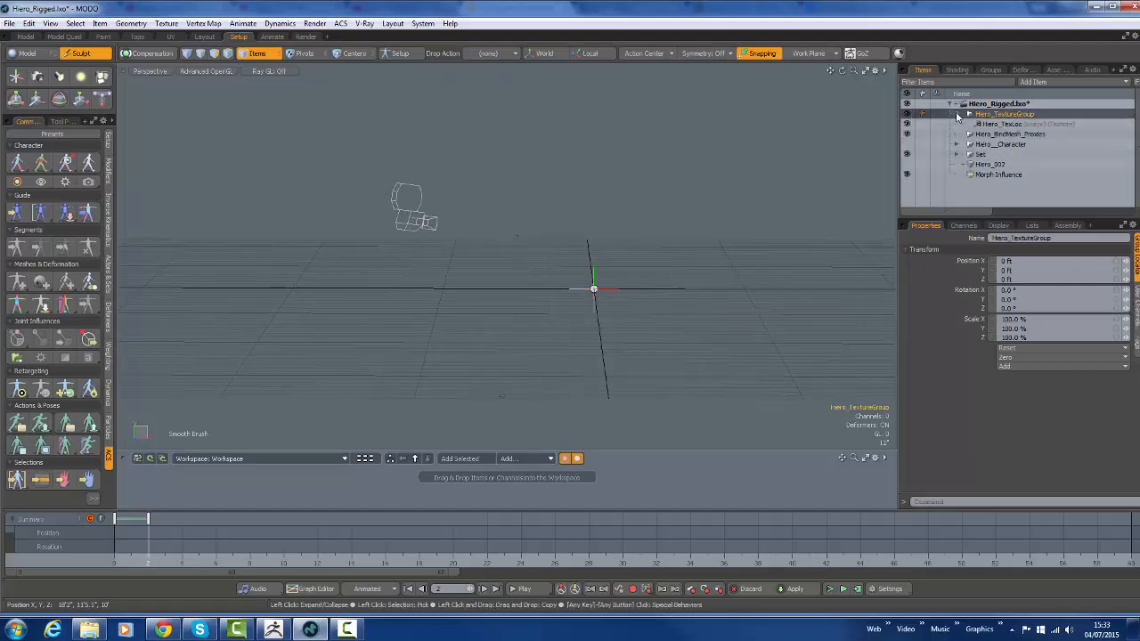
pyautogui.click(959, 116)
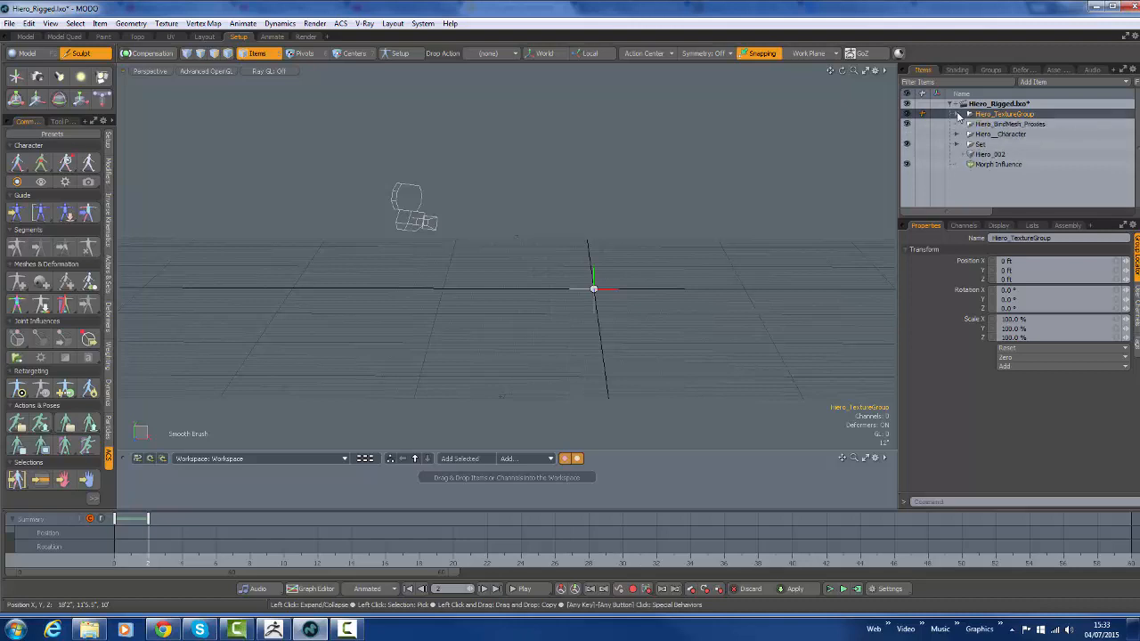
pyautogui.click(907, 135)
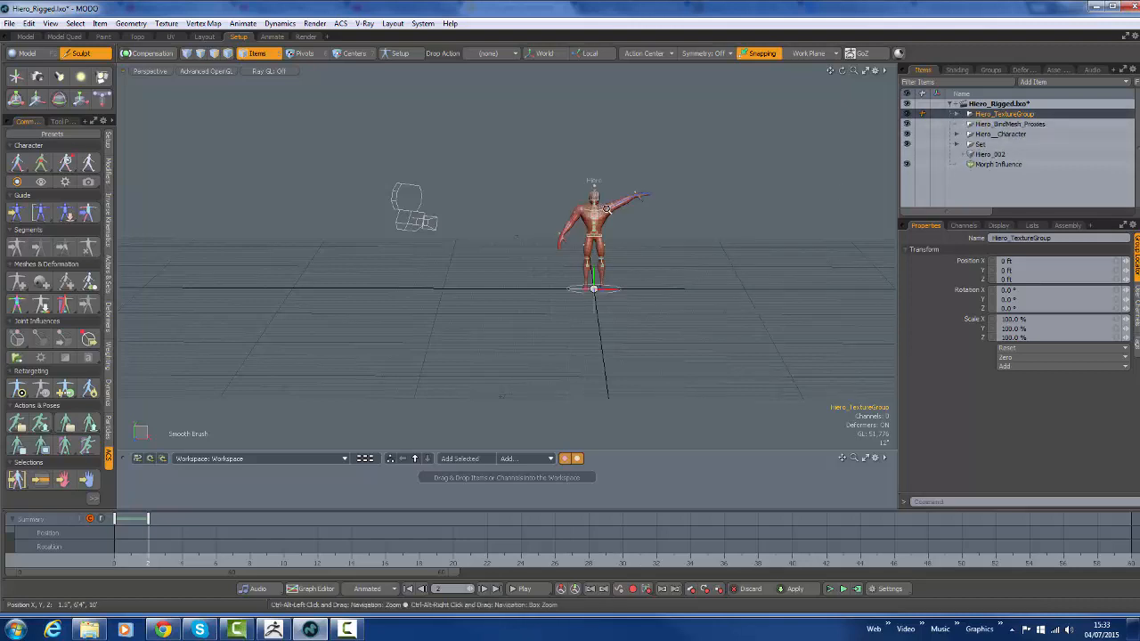
pyautogui.keyDown('ctrl'); pyautogui.keyDown('alt'); pyautogui.moveTo(608, 239); pyautogui.dragTo(833, 233); pyautogui.keyUp('alt'); pyautogui.keyUp('ctrl')
pyautogui.keyDown('alt'); pyautogui.keyDown('shift'); pyautogui.moveTo(751, 270); pyautogui.dragTo(575, 310); pyautogui.keyUp('shift'); pyautogui.keyUp('alt')
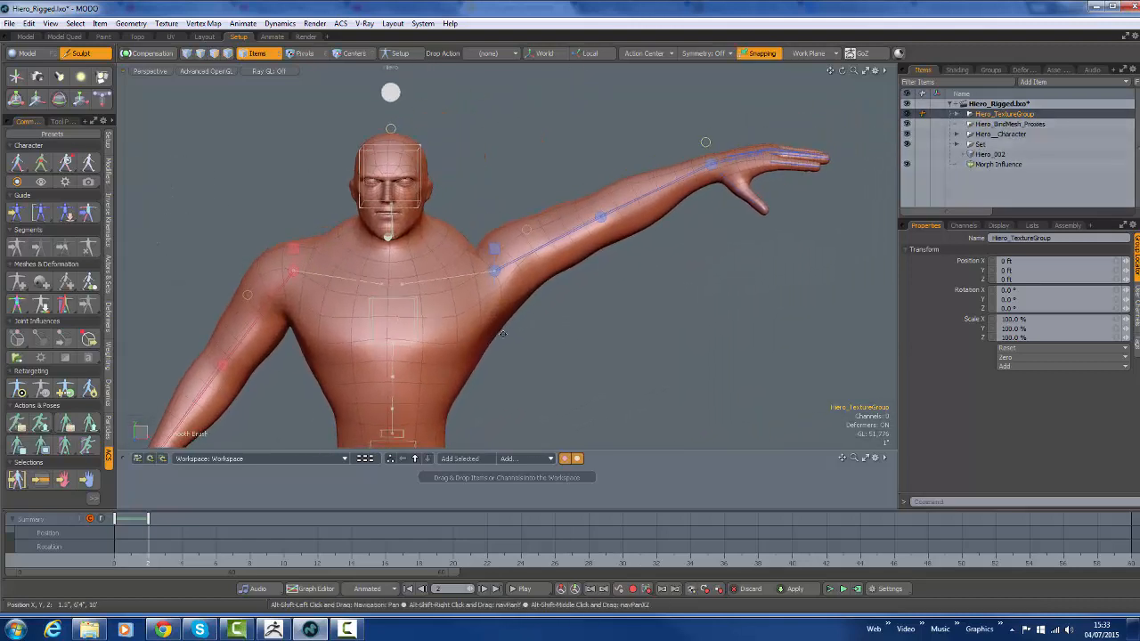
# Display the character's bind joints, select the raised arm's upper bind joint, and add a free joint influence
pyautogui.click(67, 164)
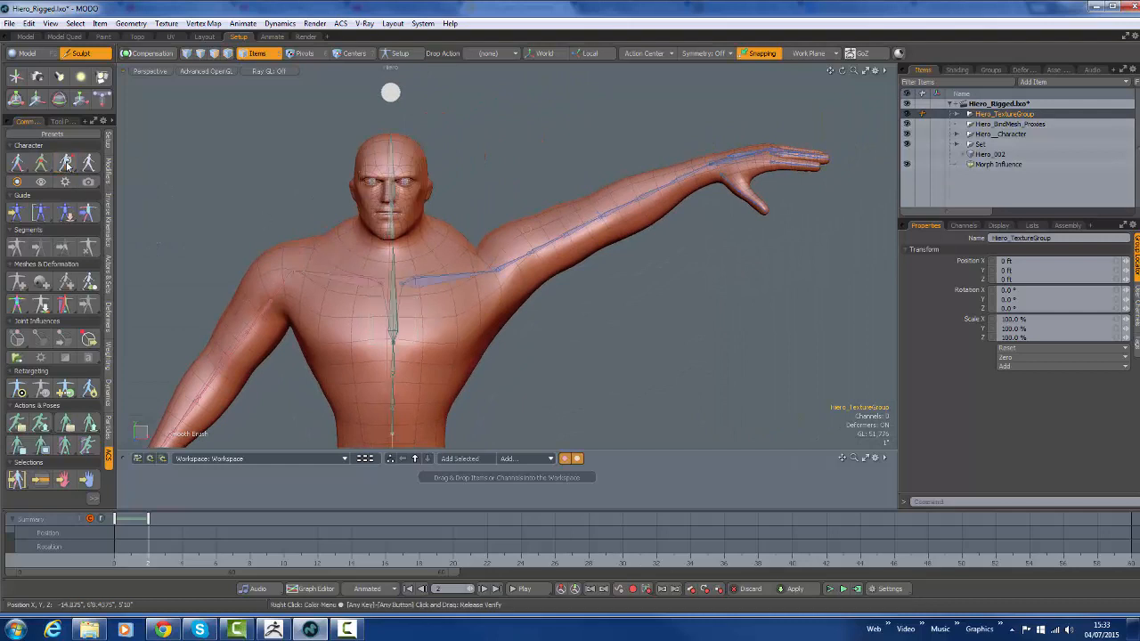
pyautogui.click(506, 268)
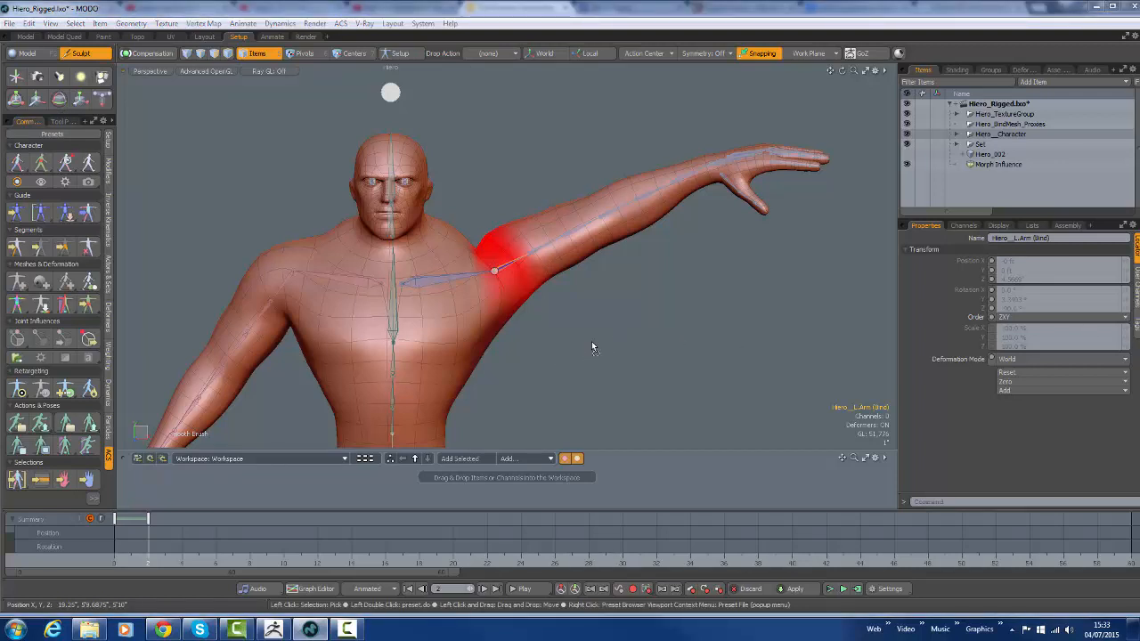
pyautogui.keyDown('ctrl'); pyautogui.keyDown('alt'); pyautogui.moveTo(637, 359); pyautogui.dragTo(504, 343); pyautogui.keyUp('alt'); pyautogui.keyUp('ctrl')
pyautogui.keyDown('alt'); pyautogui.keyDown('shift'); pyautogui.moveTo(669, 372); pyautogui.dragTo(576, 283); pyautogui.keyUp('shift'); pyautogui.keyUp('alt')
pyautogui.moveTo(507, 420)
pyautogui.keyDown('alt'); pyautogui.mouseDown()
pyautogui.moveTo(496, 445)
pyautogui.moveTo(501, 422)
pyautogui.mouseUp(); pyautogui.keyUp('alt')
pyautogui.keyDown('ctrl'); pyautogui.keyDown('alt'); pyautogui.moveTo(459, 401); pyautogui.dragTo(515, 386); pyautogui.keyUp('alt'); pyautogui.keyUp('ctrl')
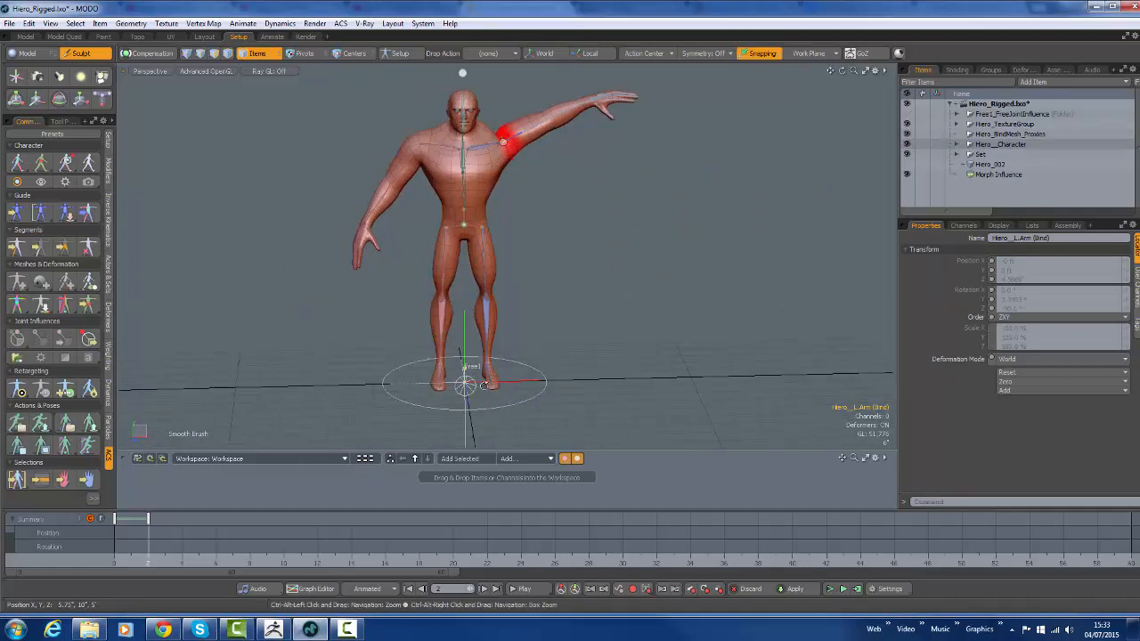
# Attach the Free1 joint influence's cone at the character's feet to the raised arm's upper bind joint
pyautogui.click(466, 385)
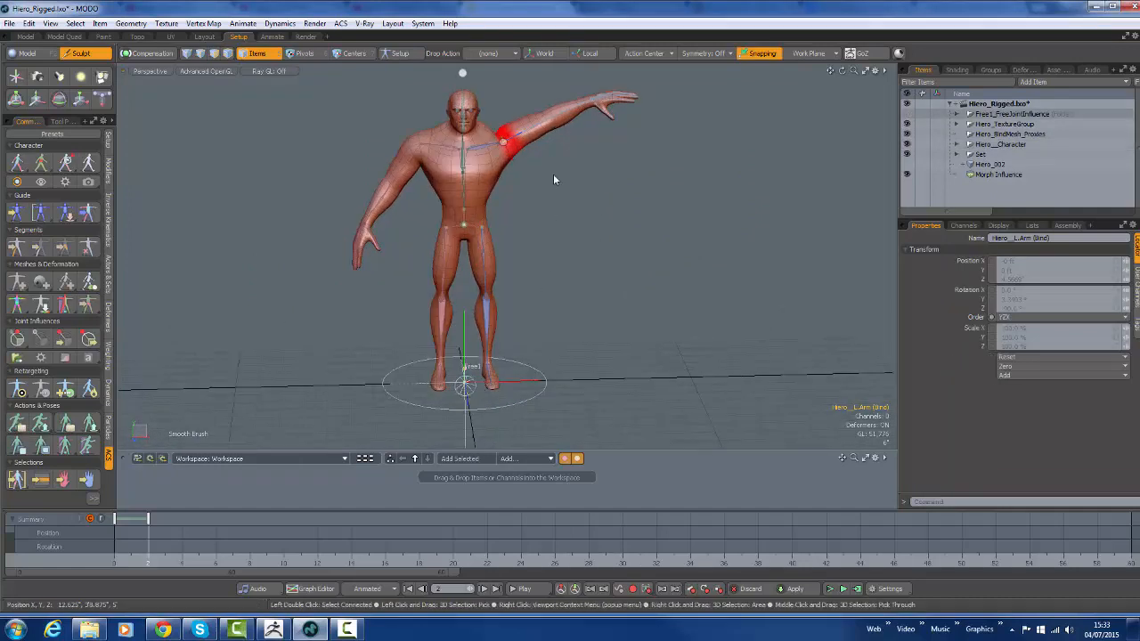
pyautogui.keyDown('shift'); pyautogui.click(510, 142); pyautogui.keyUp('shift')
pyautogui.press('p')
pyautogui.keyDown('ctrl'); pyautogui.keyDown('alt'); pyautogui.moveTo(514, 143); pyautogui.dragTo(664, 168); pyautogui.keyUp('alt'); pyautogui.keyUp('ctrl')
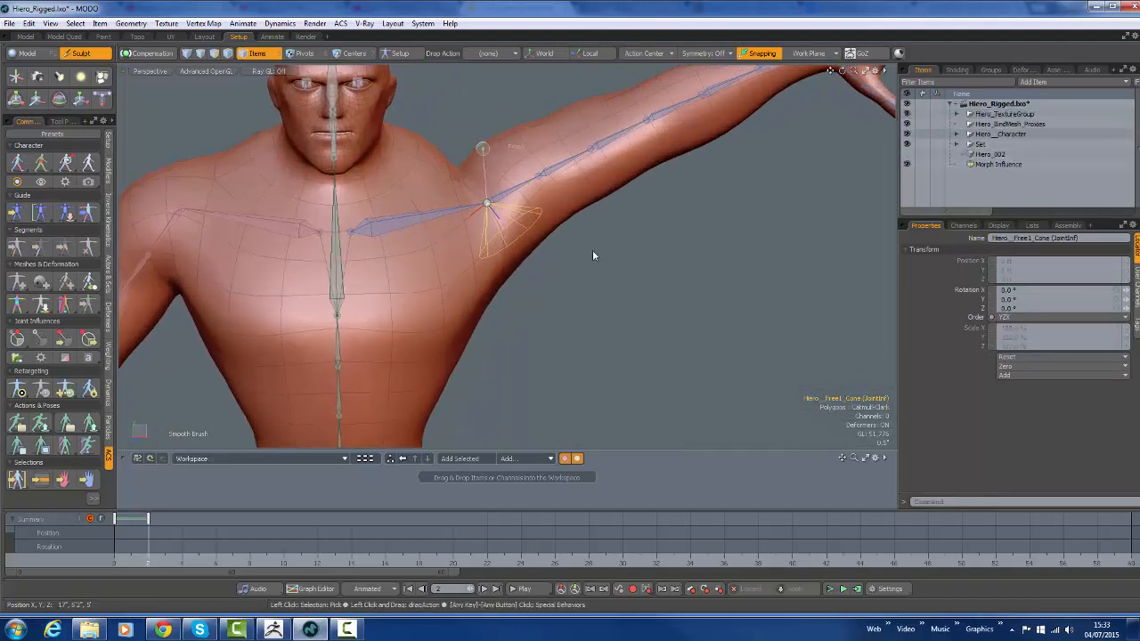
# Aim the Free1 influence's cone along the raised arm and start editing its corrective morph
pyautogui.click(1032, 225)
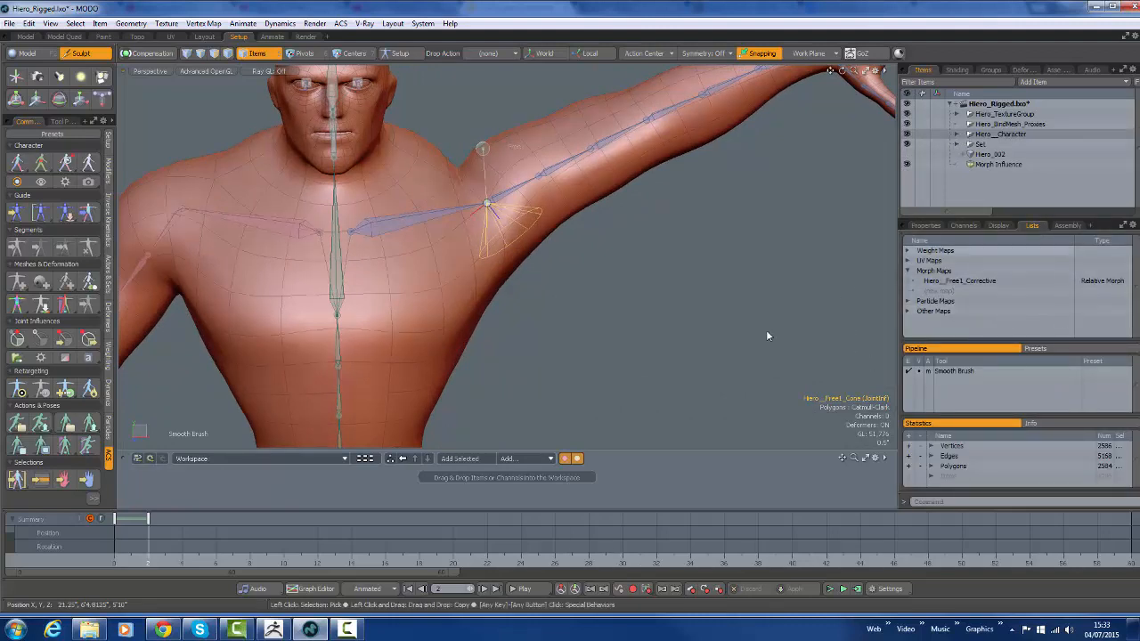
pyautogui.click(482, 148)
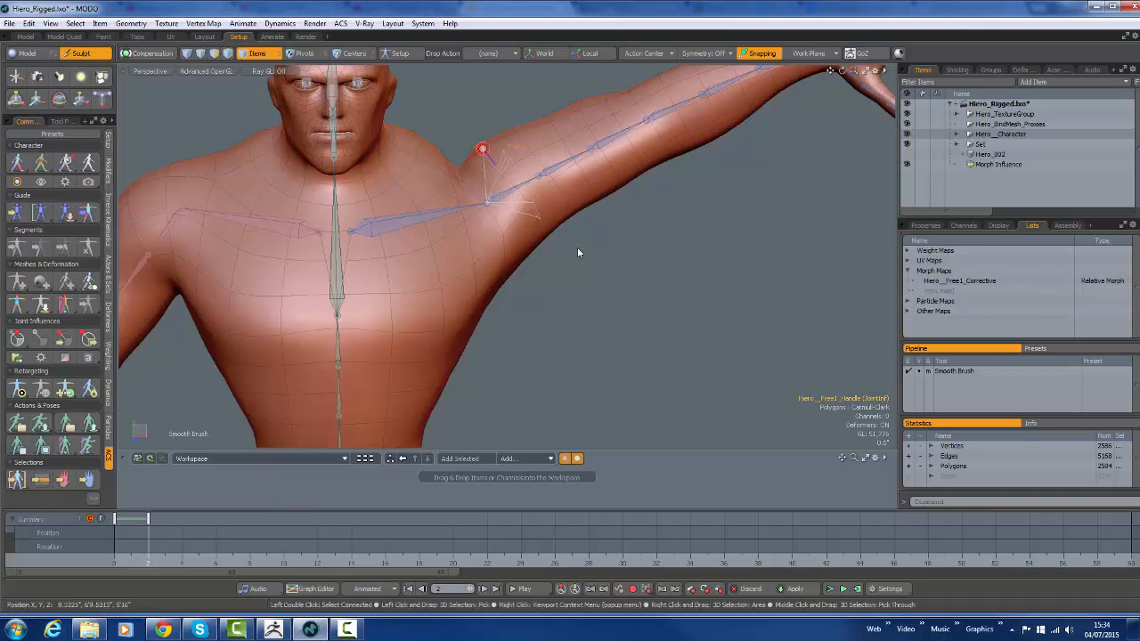
pyautogui.click(537, 211)
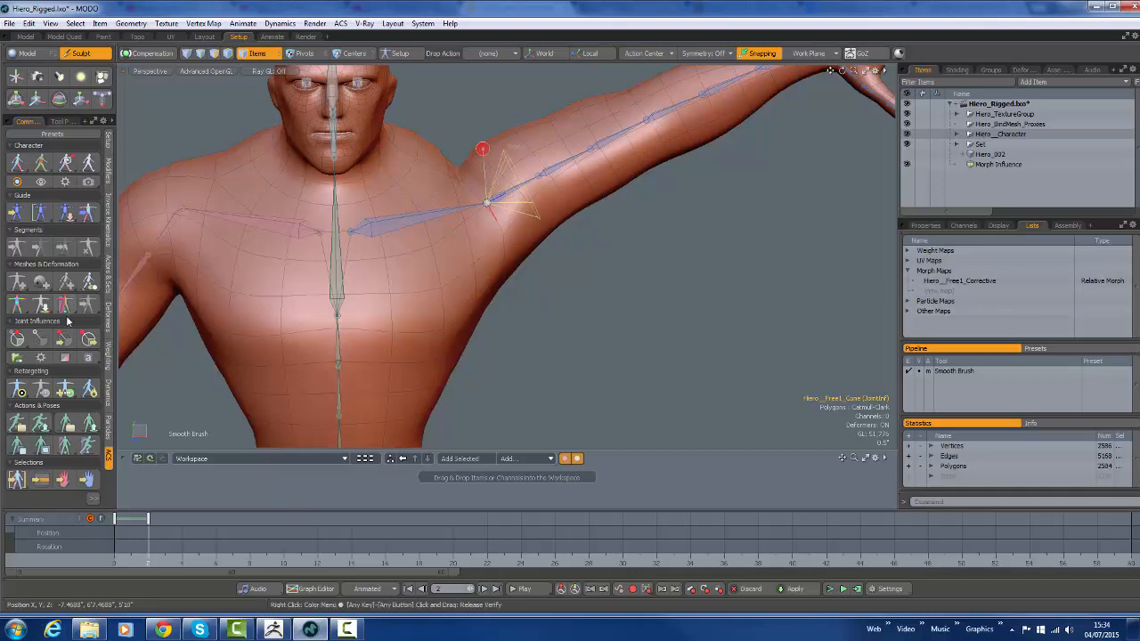
pyautogui.click(66, 339)
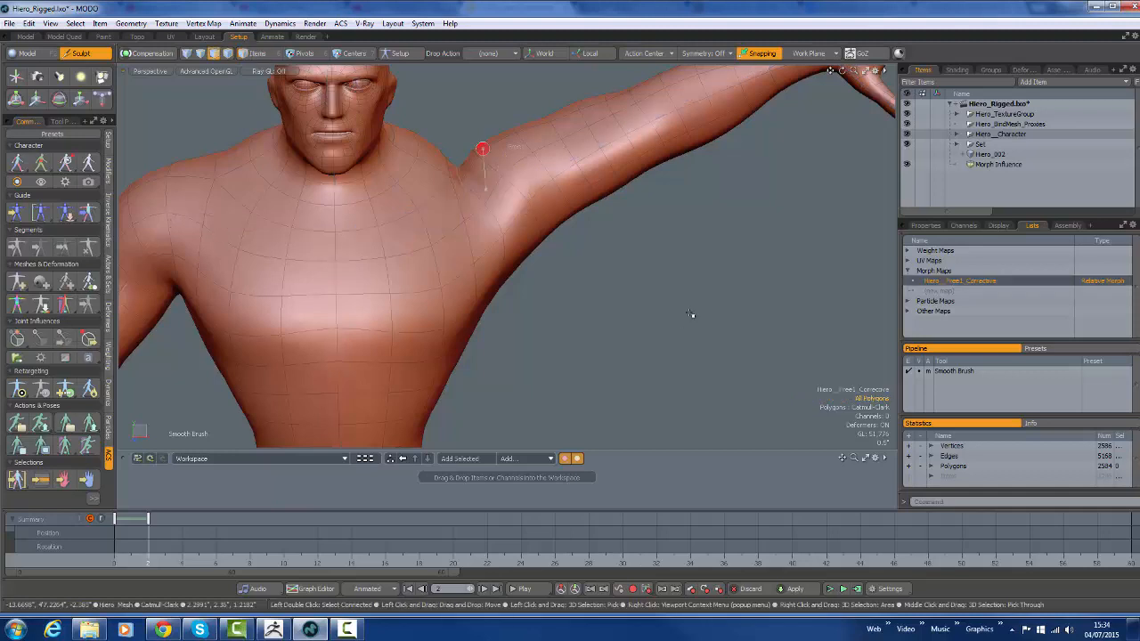
pyautogui.scroll(-2, 643, 286)
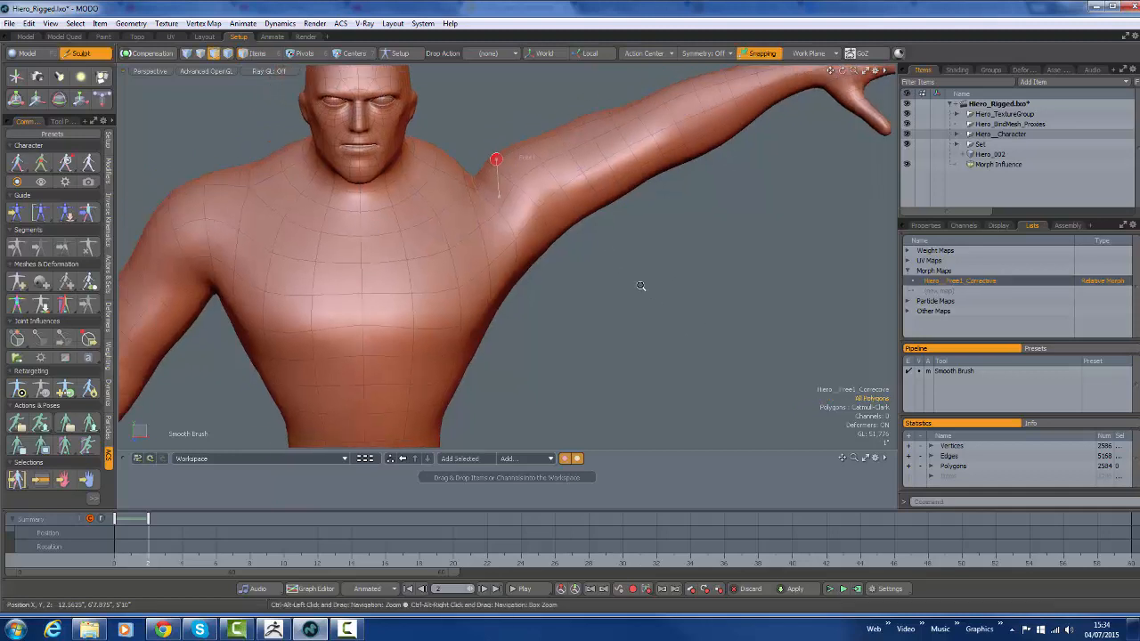
# Show the Hiero_002 mesh, transfer its From morph into Hiero__Free1_Corrective as a Relative Morph Map, and toggle the mesh's visibility to compare
pyautogui.keyDown('alt'); pyautogui.keyDown('shift'); pyautogui.moveTo(714, 344); pyautogui.dragTo(680, 395); pyautogui.keyUp('shift'); pyautogui.keyUp('alt')
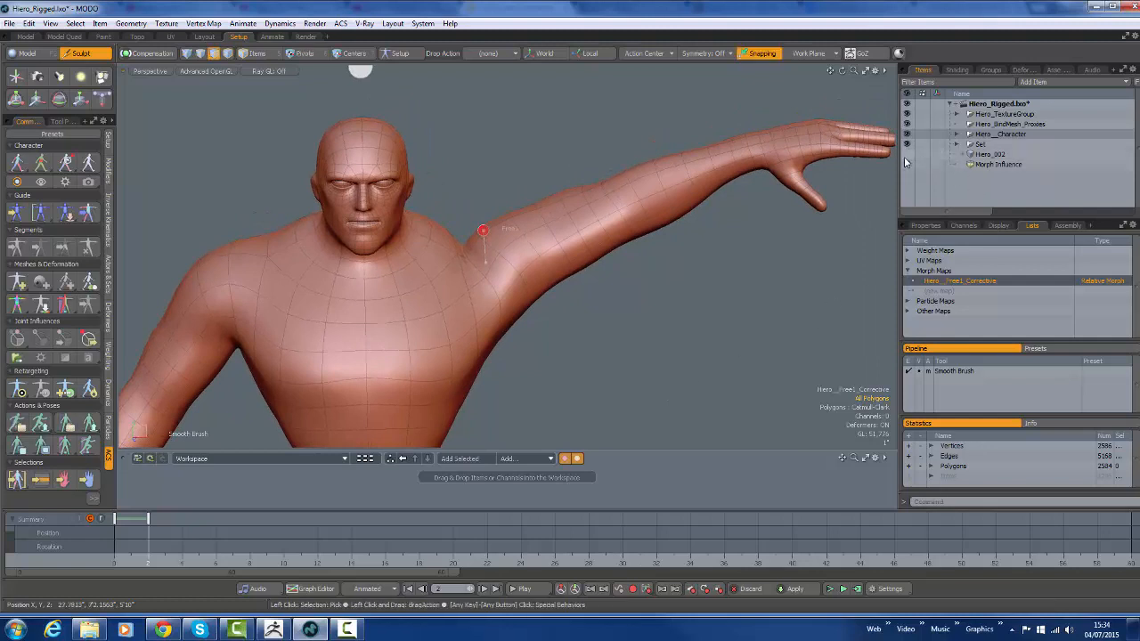
pyautogui.click(907, 155)
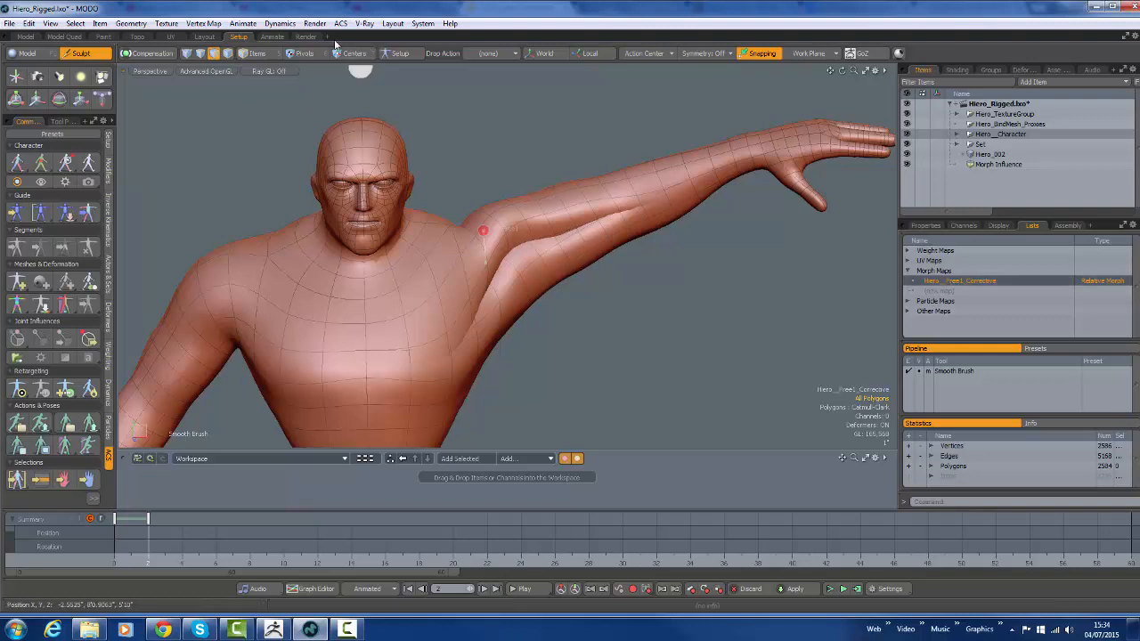
pyautogui.click(196, 25)
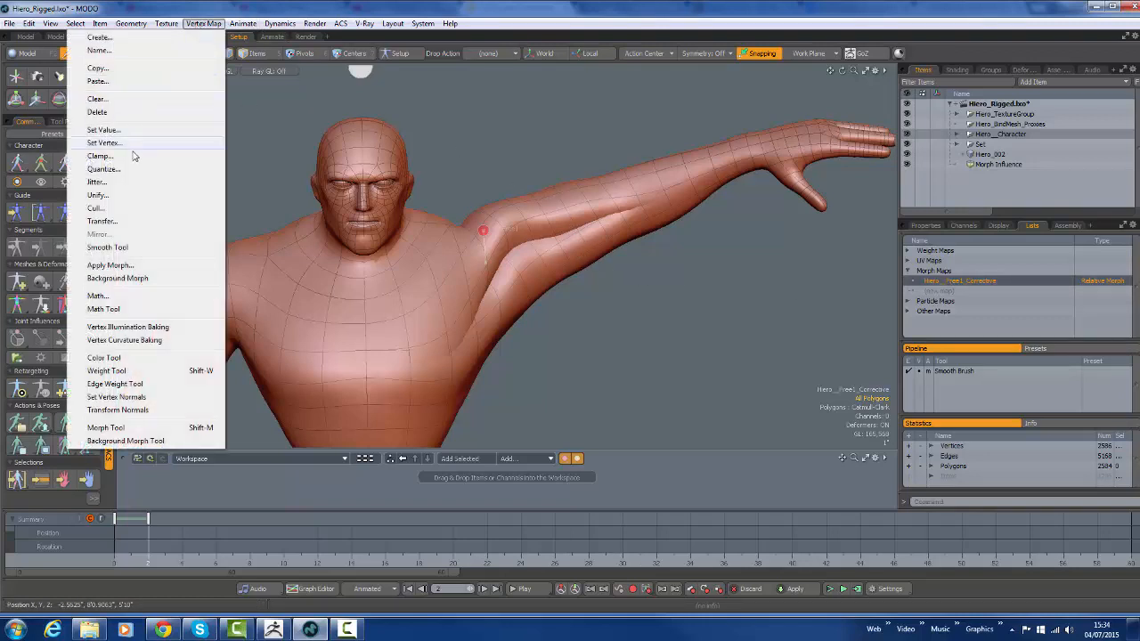
pyautogui.press('Escape')
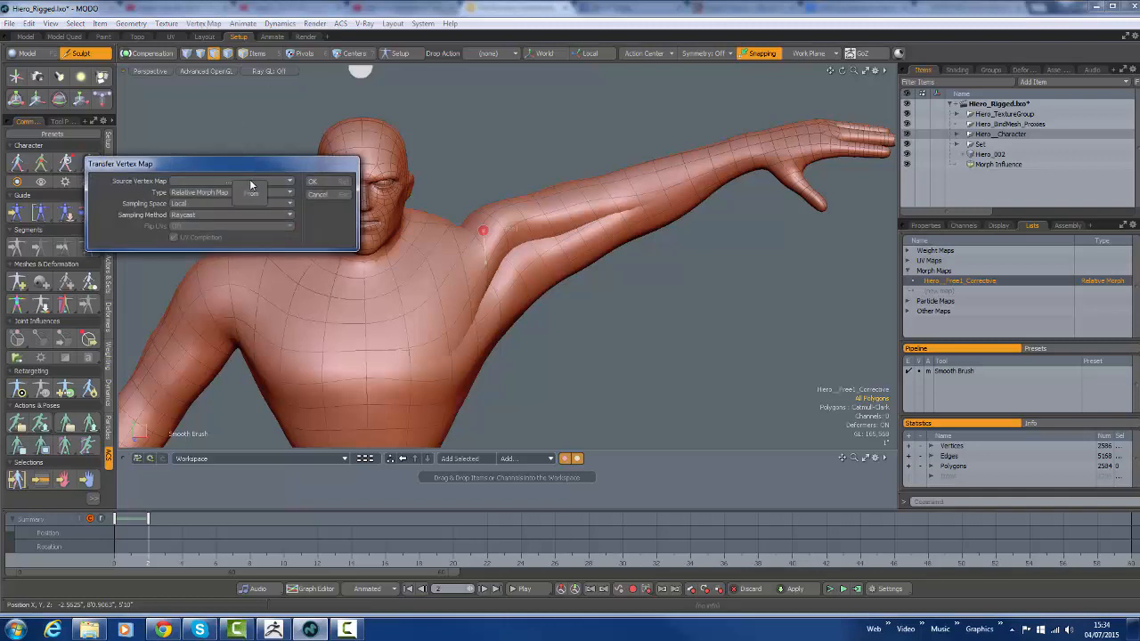
pyautogui.click(250, 180)
pyautogui.click(253, 194)
pyautogui.click(335, 183)
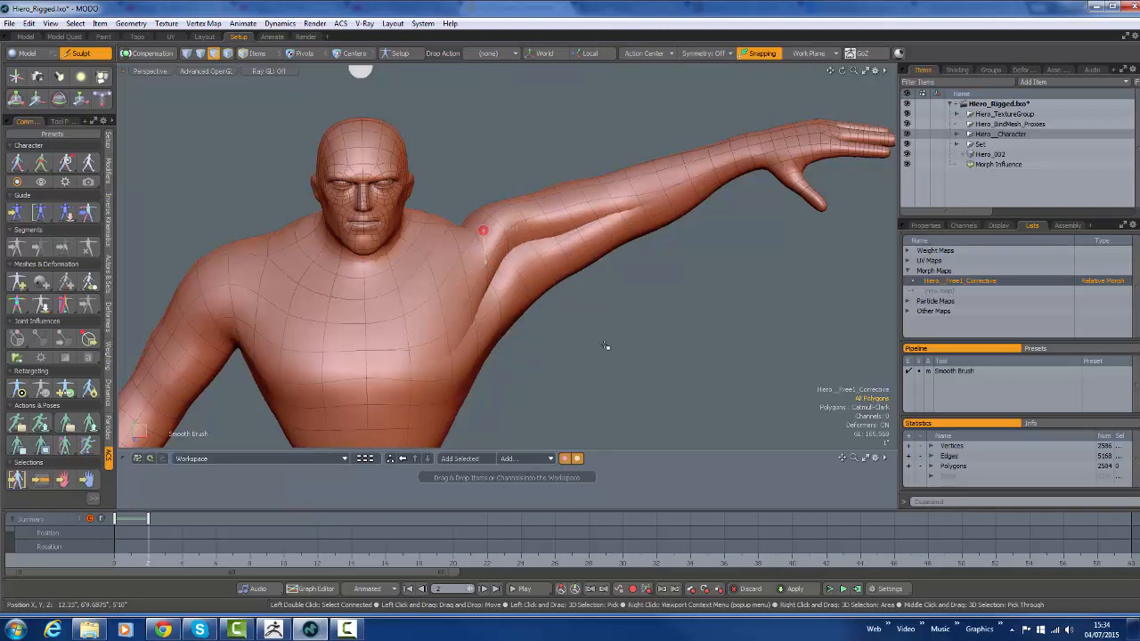
pyautogui.click(908, 161)
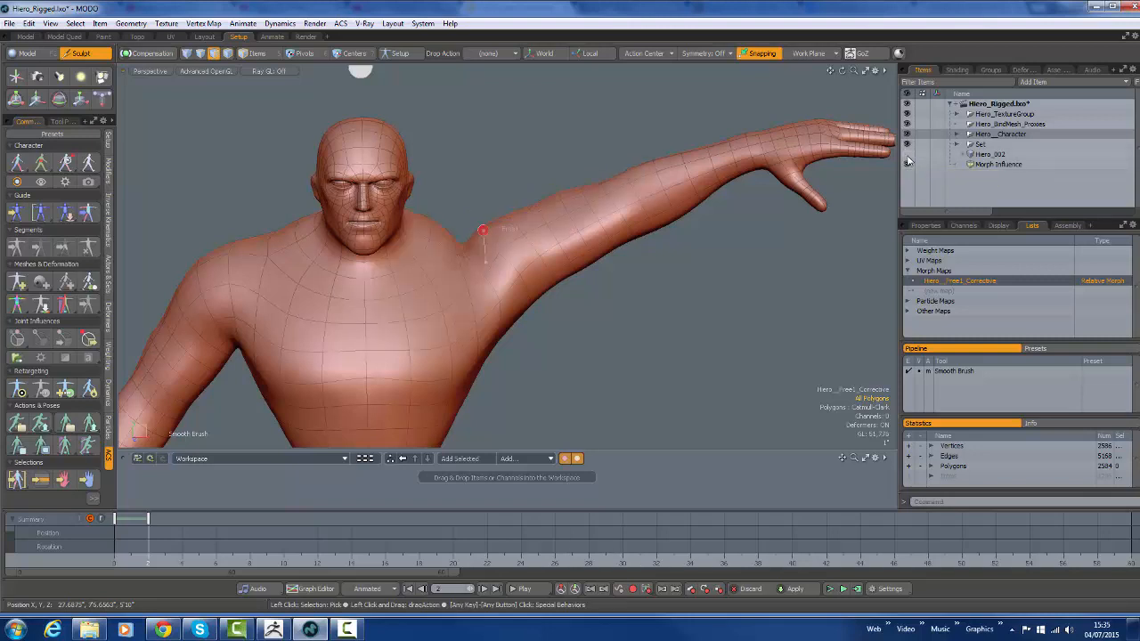
pyautogui.click(907, 159)
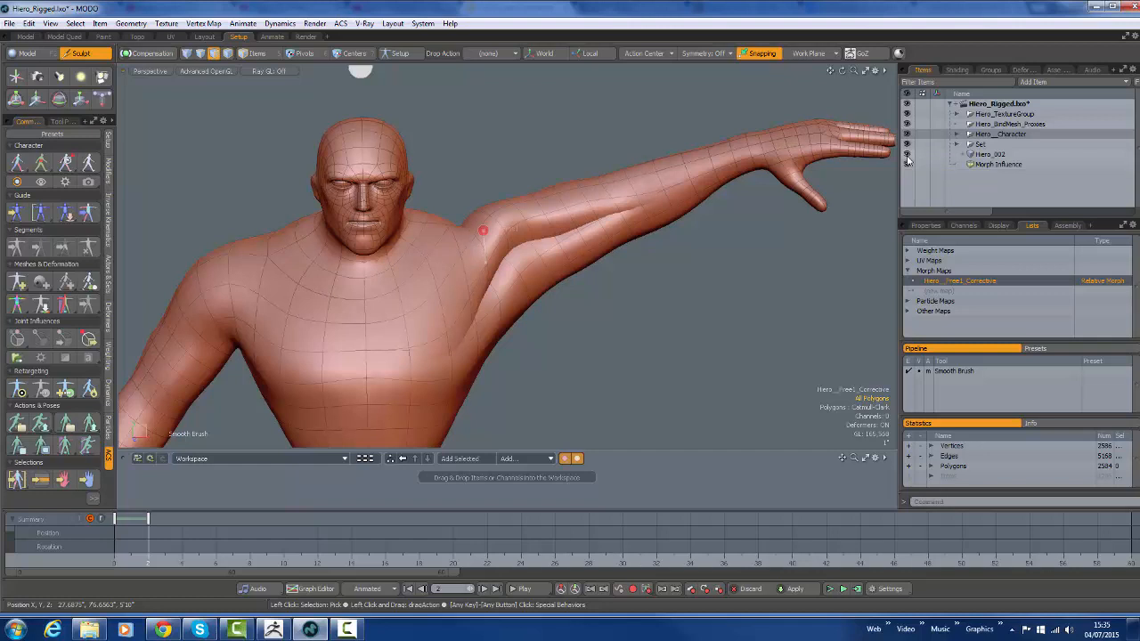
# Set the Morph Influence item's morph map to (none)
pyautogui.click(1003, 165)
pyautogui.click(925, 227)
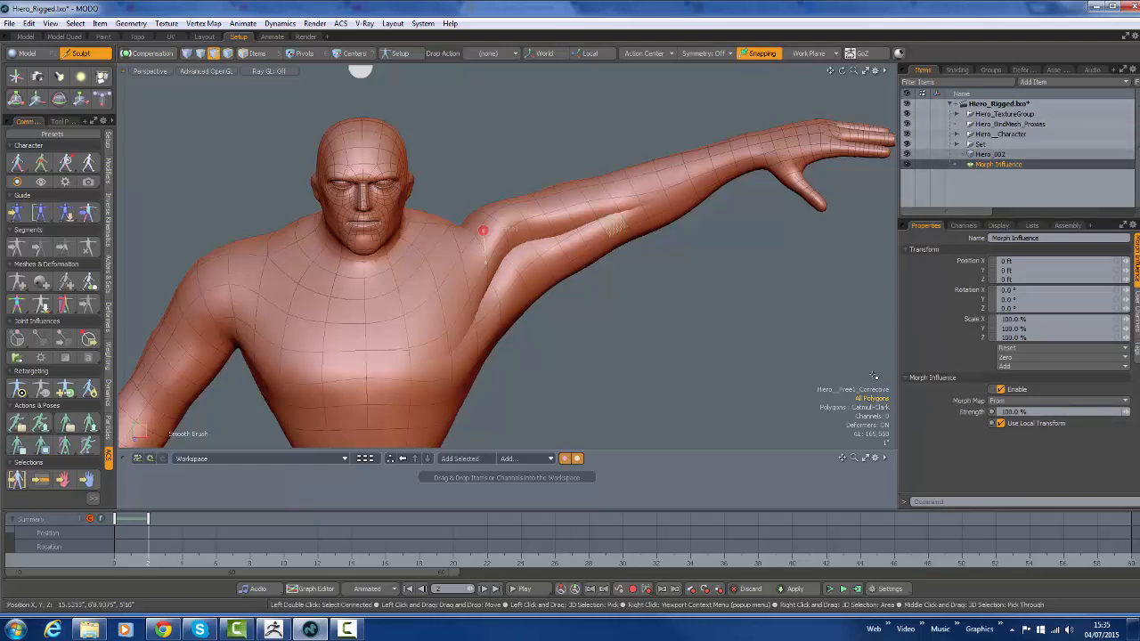
pyautogui.click(1020, 399)
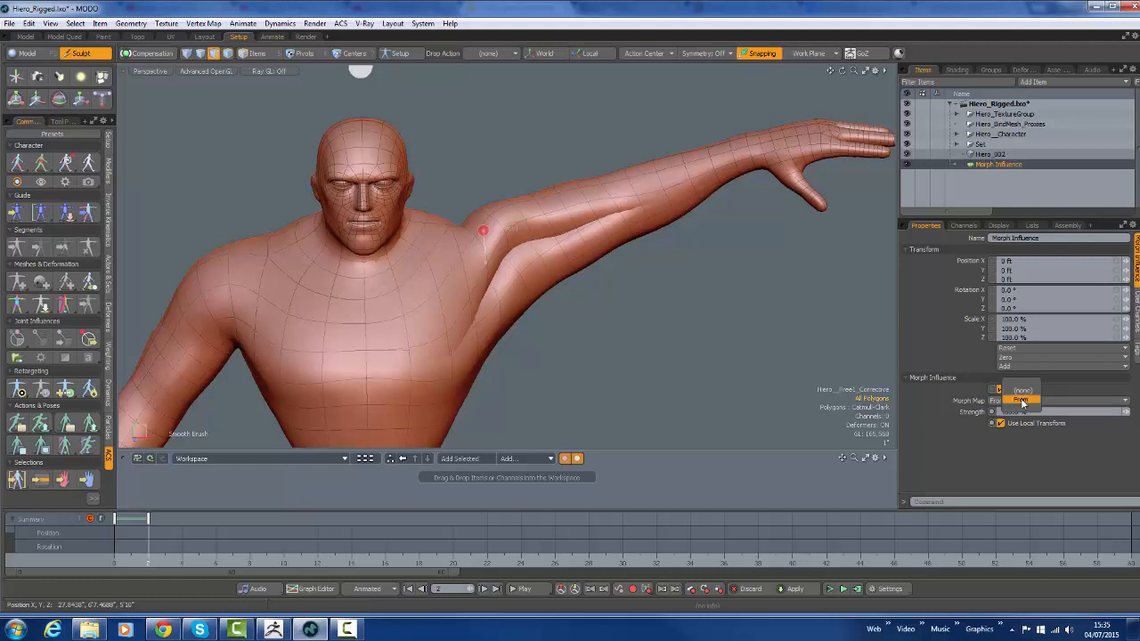
pyautogui.click(1021, 398)
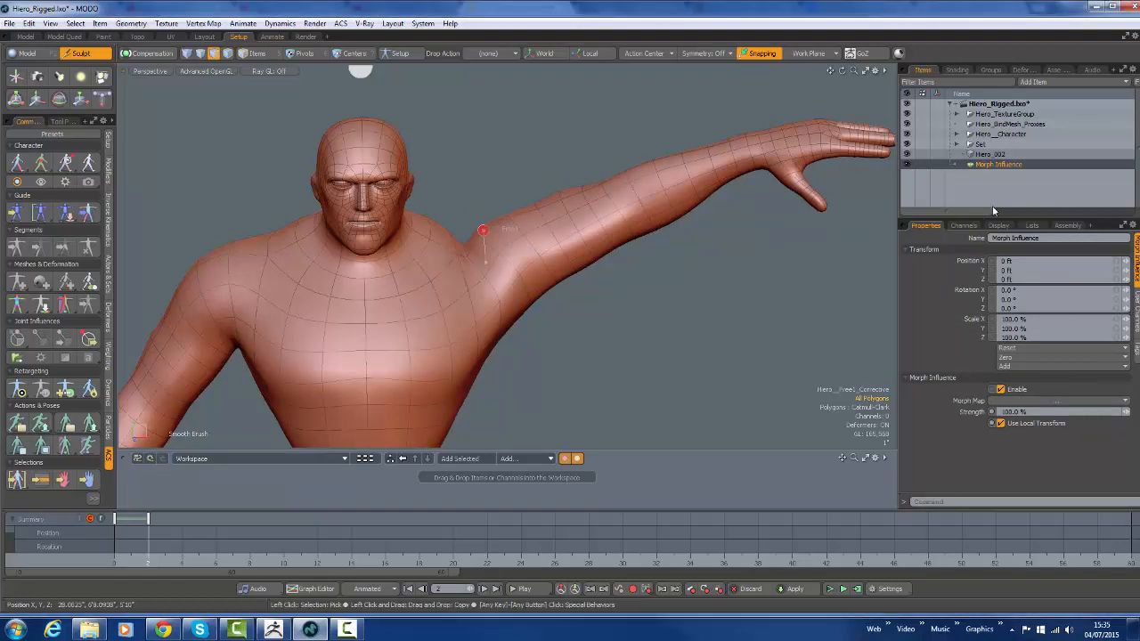
# Select Hiero_TextureGroup and its Hiero__Free1_Corrective morph, and transfer the From vertex map into it using Local space and Raycast sampling
pyautogui.moveTo(1000, 217); pyautogui.dragTo(999, 218)
pyautogui.moveTo(997, 308); pyautogui.dragTo(998, 309)
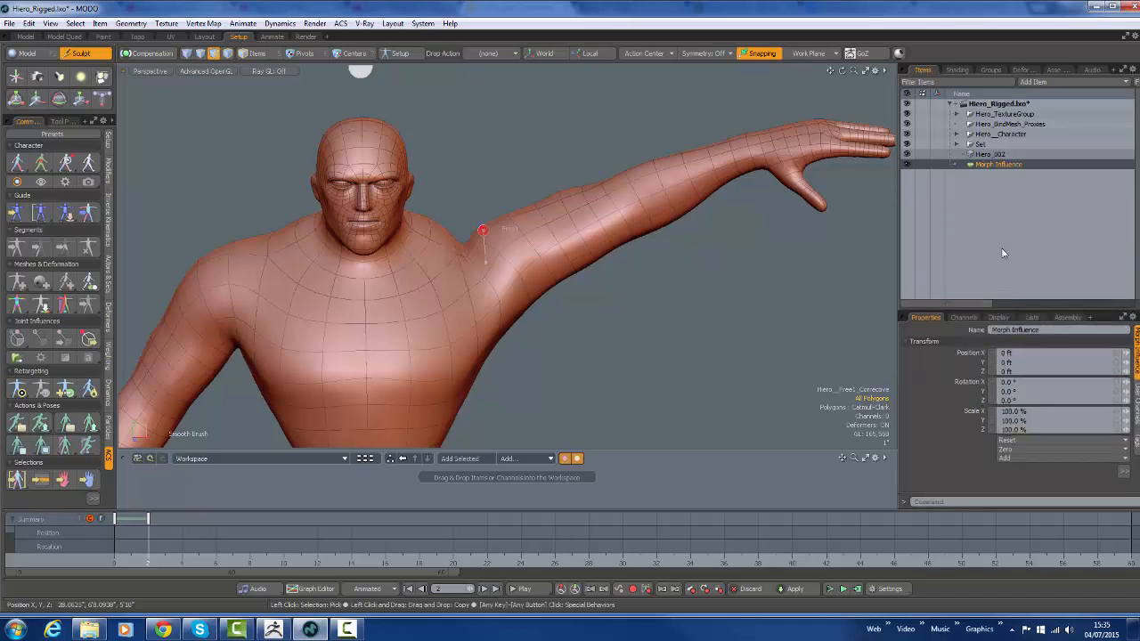
pyautogui.click(985, 115)
pyautogui.click(1035, 318)
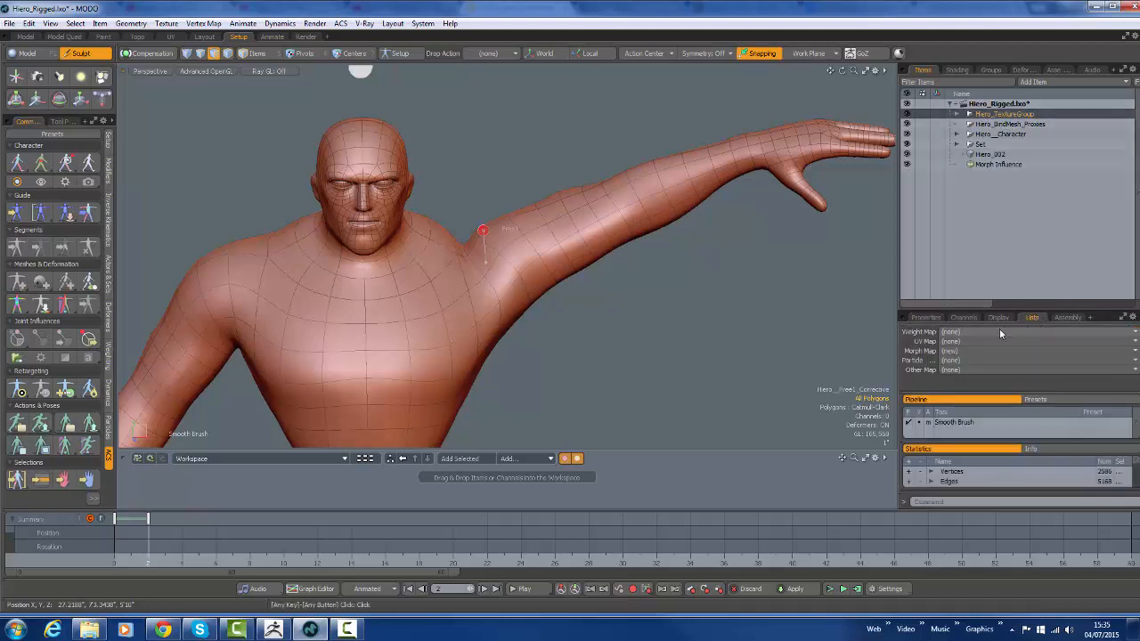
pyautogui.moveTo(977, 311); pyautogui.dragTo(975, 233)
pyautogui.click(961, 290)
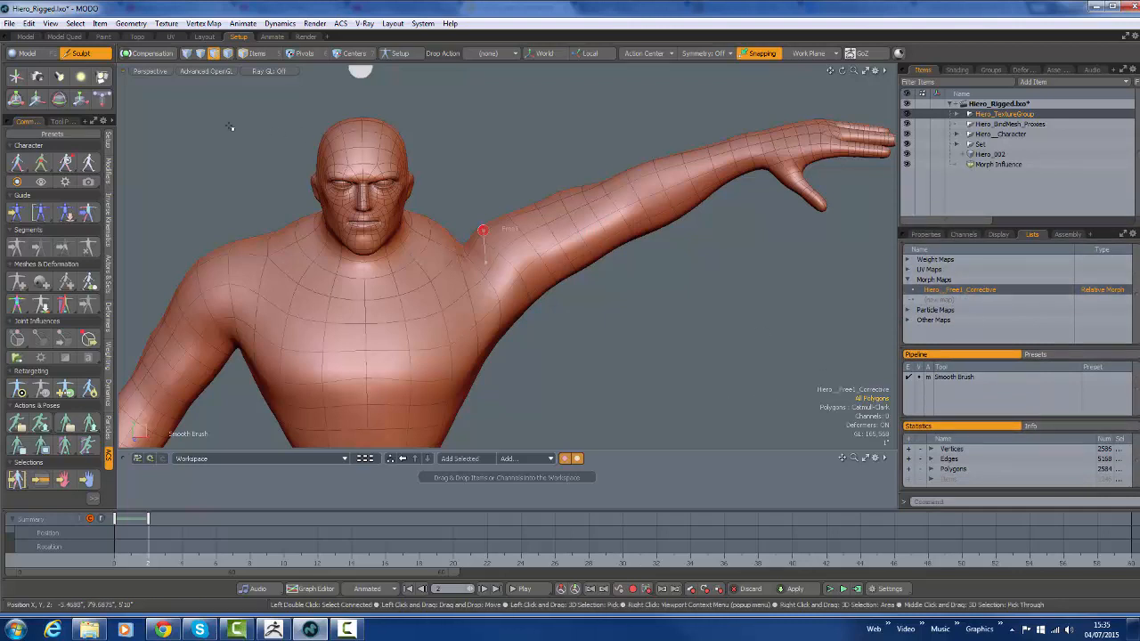
pyautogui.click(204, 24)
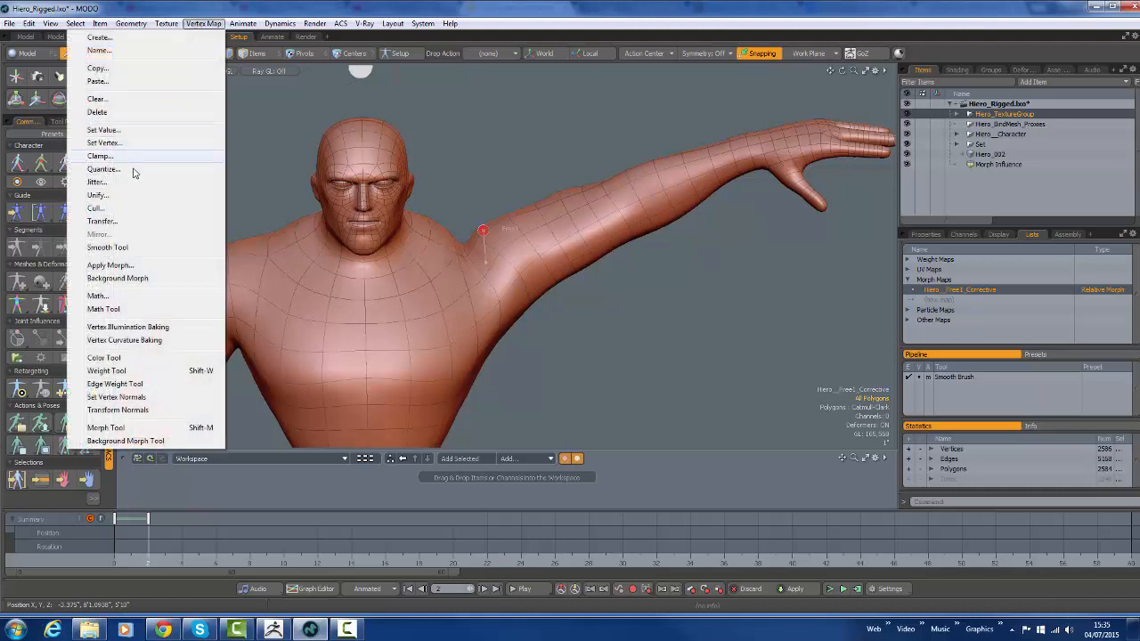
pyautogui.click(140, 220)
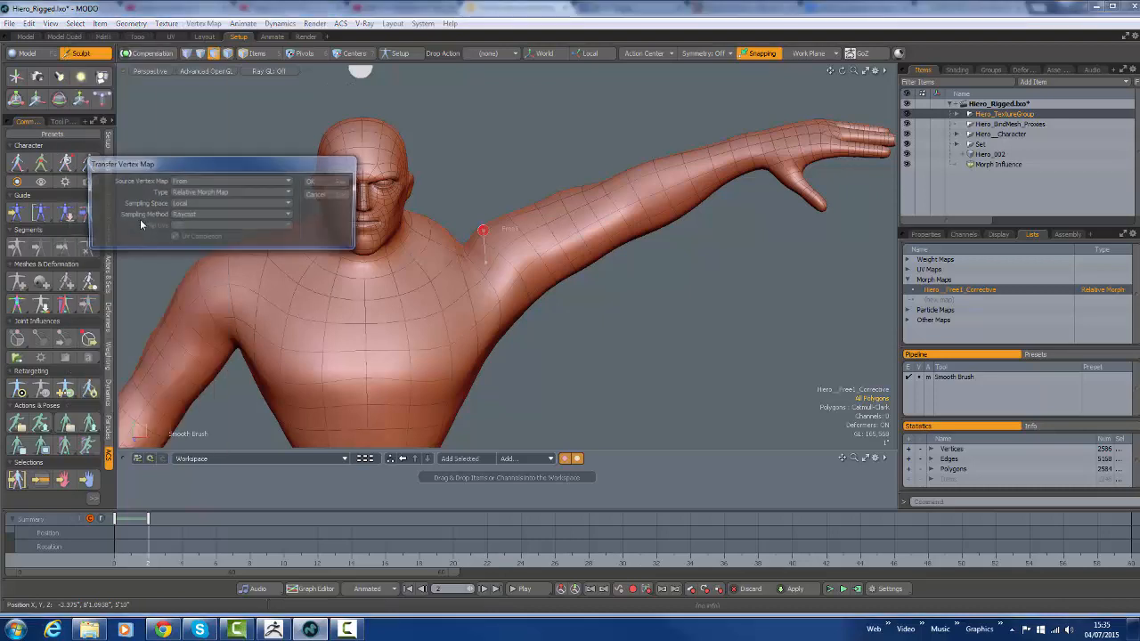
pyautogui.click(323, 183)
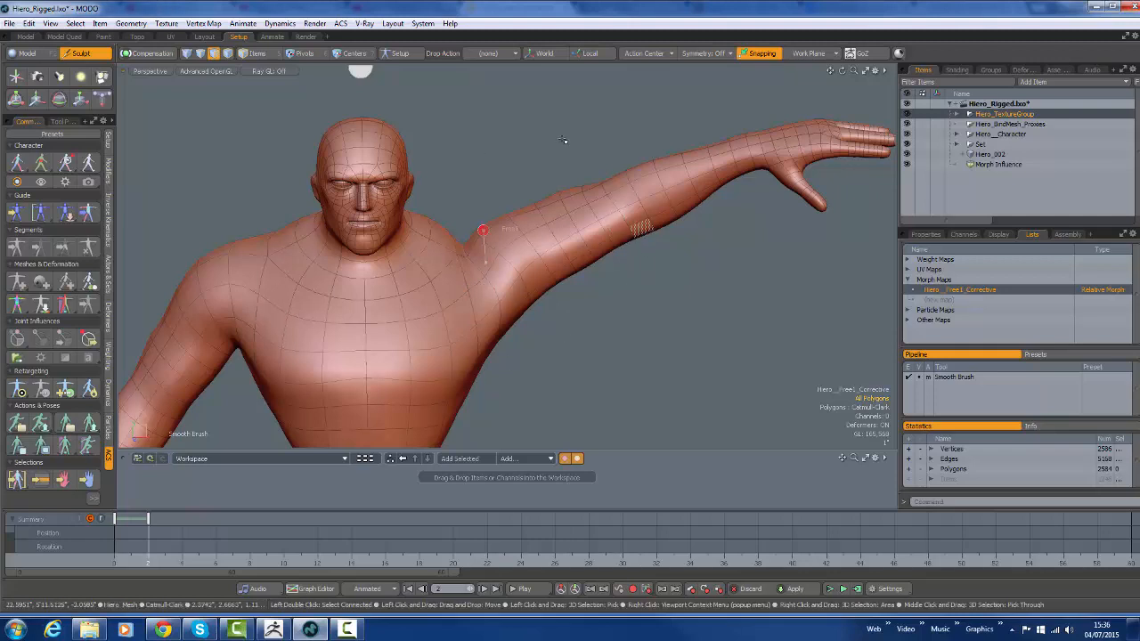
# Assign the From morph map to the Morph Influence and hide the Hiero_002 mesh
pyautogui.click(1007, 168)
pyautogui.click(926, 235)
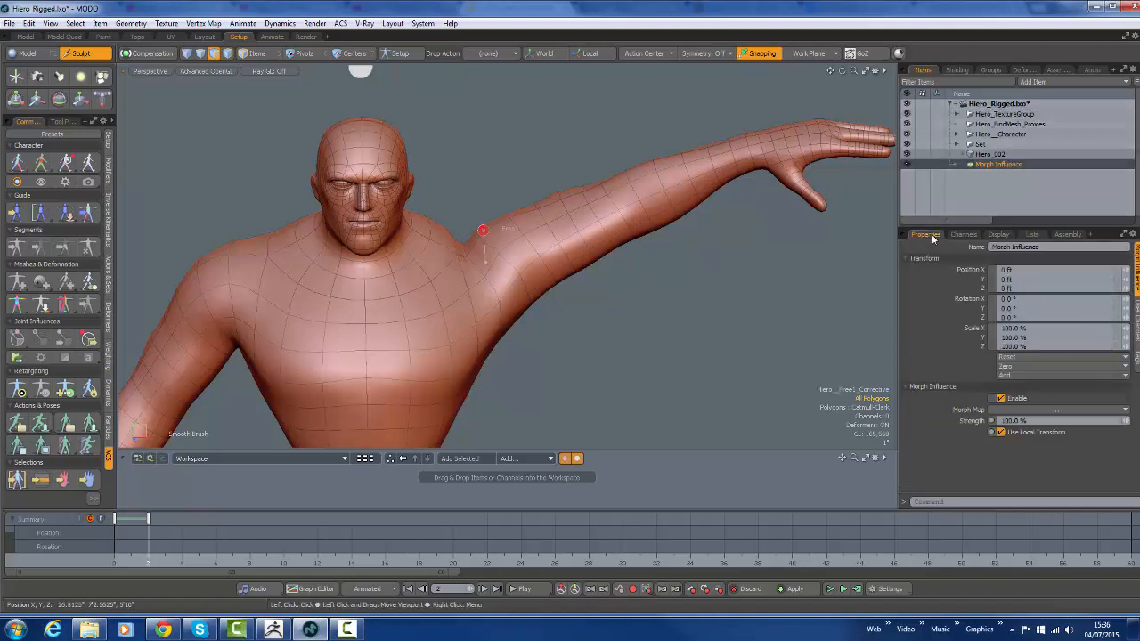
pyautogui.click(1032, 411)
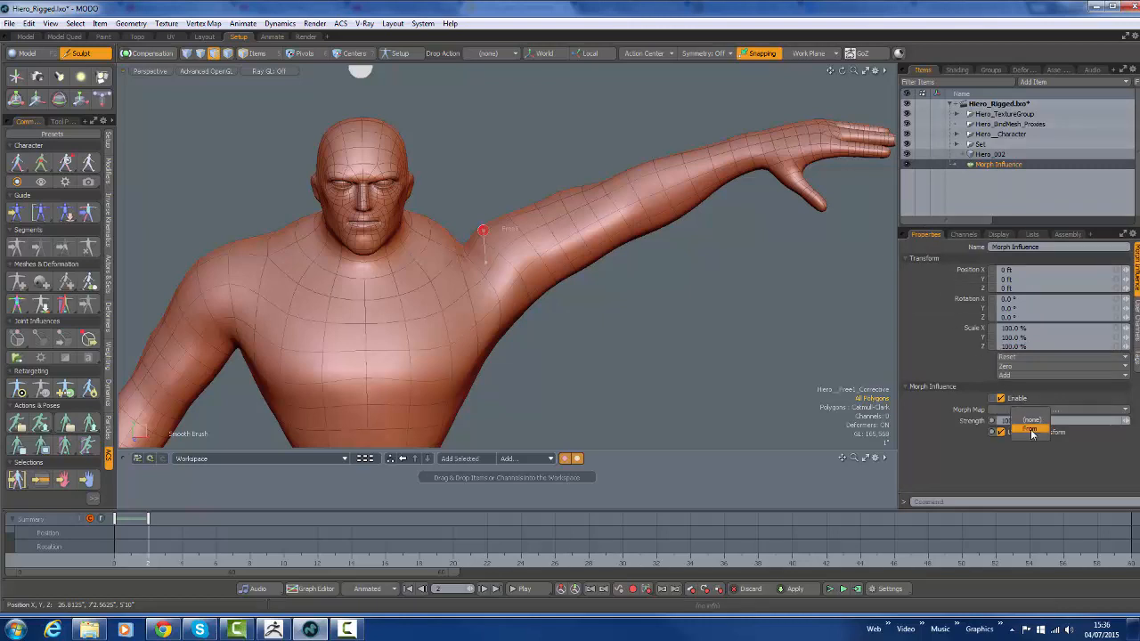
pyautogui.click(1022, 431)
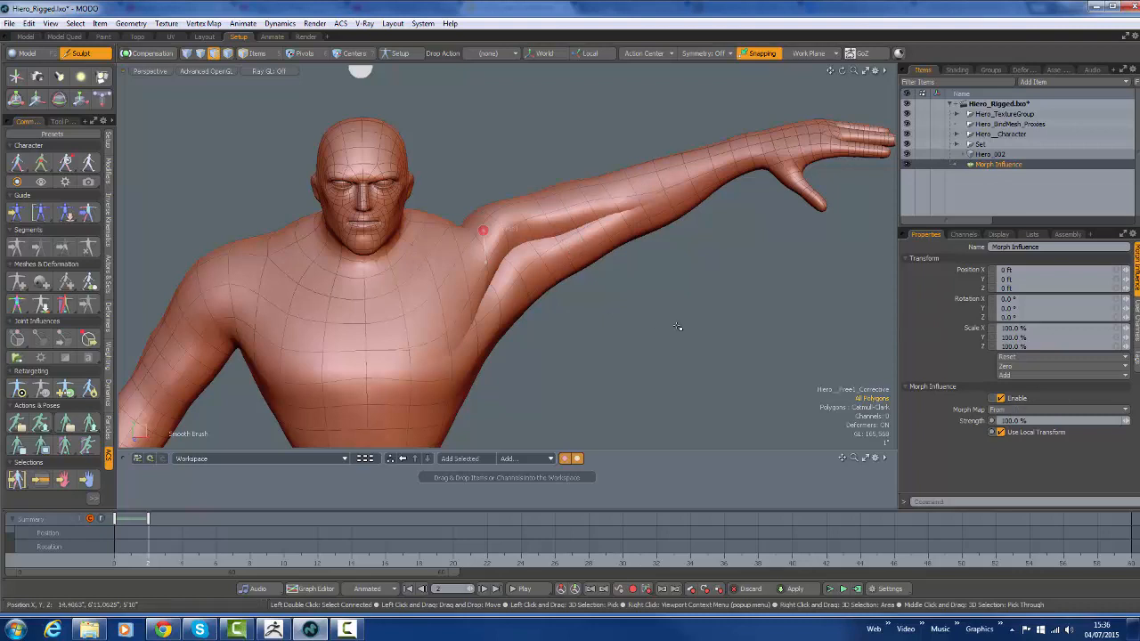
pyautogui.click(909, 165)
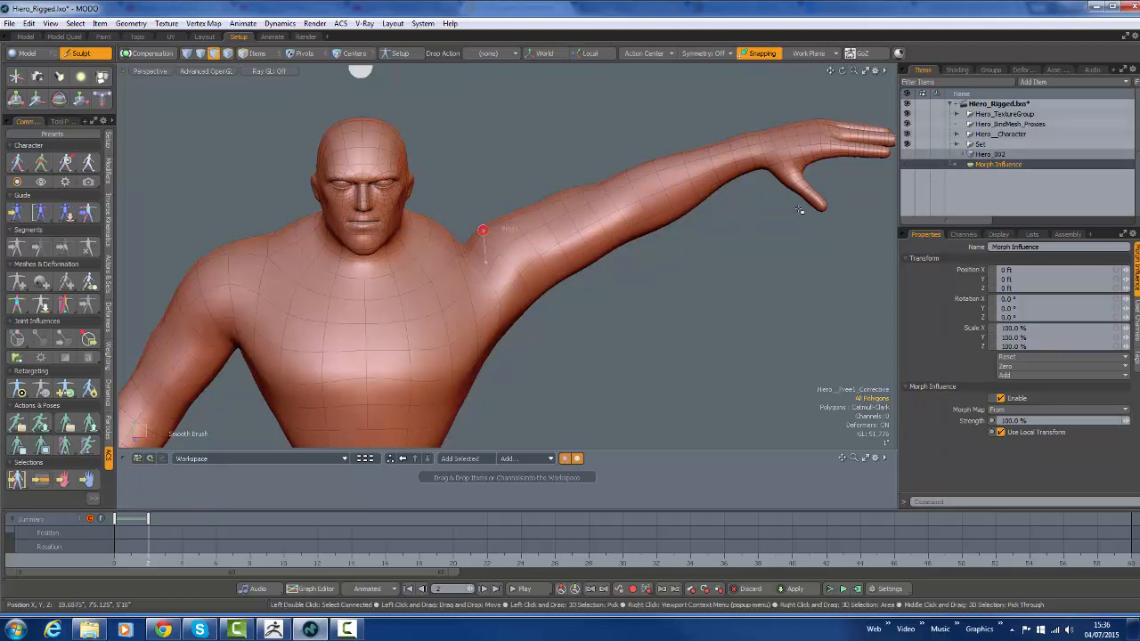
# Sculpt the Hiero__Free1_Corrective morph around the raised arm's shoulder and armpit with the sculpt Move brush
pyautogui.click(981, 115)
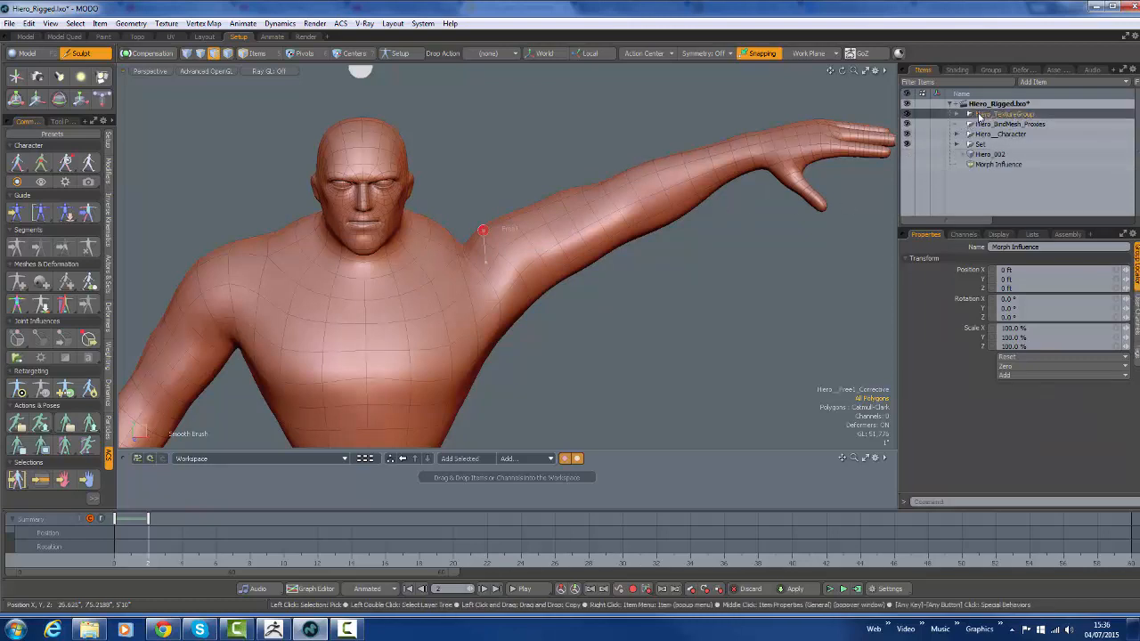
pyautogui.click(1033, 235)
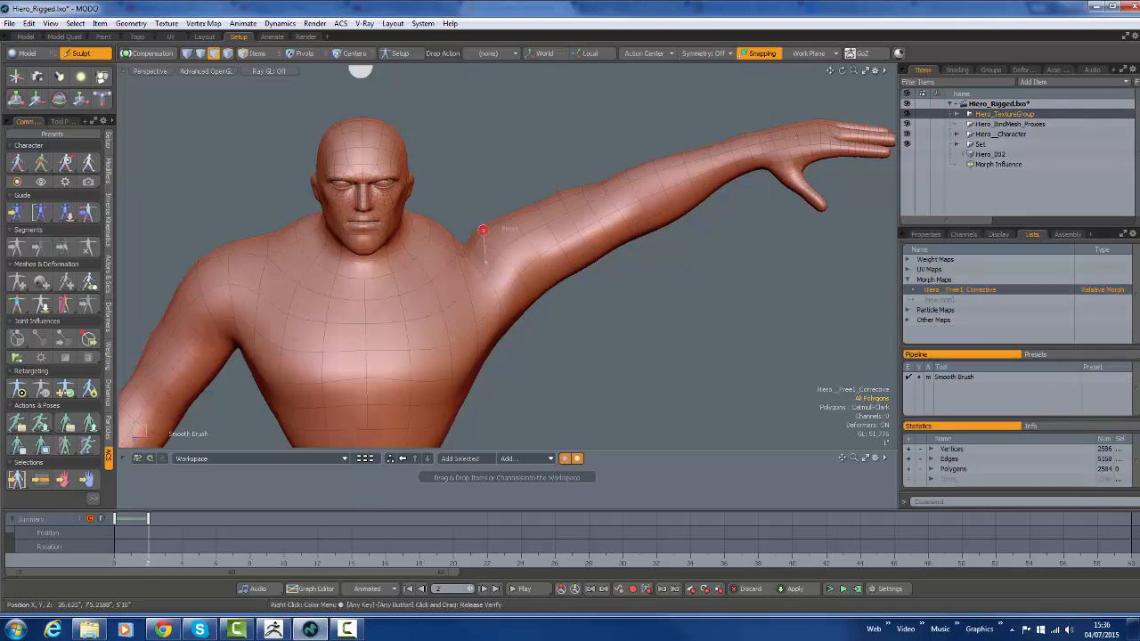
pyautogui.press('w')
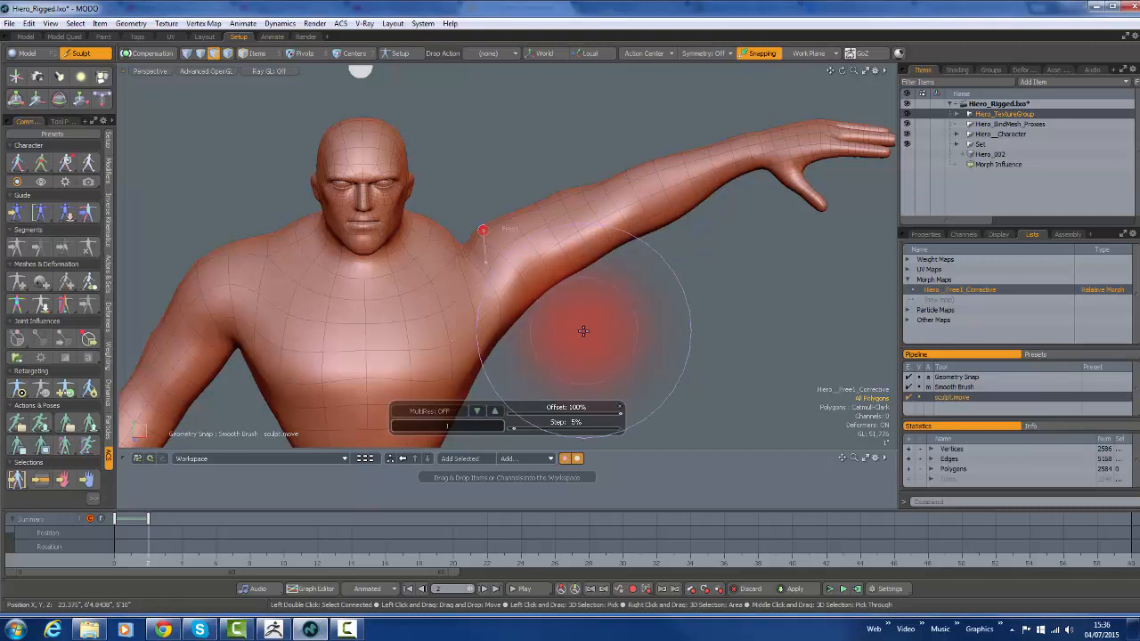
pyautogui.moveTo(514, 299); pyautogui.dragTo(478, 264)
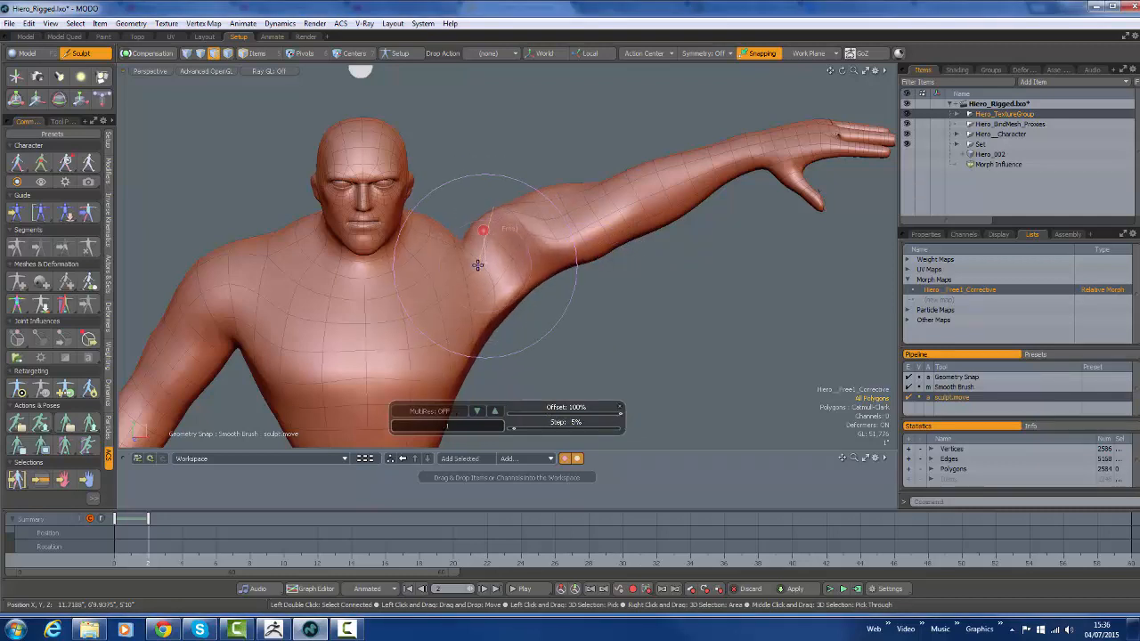
pyautogui.moveTo(544, 245); pyautogui.dragTo(554, 259)
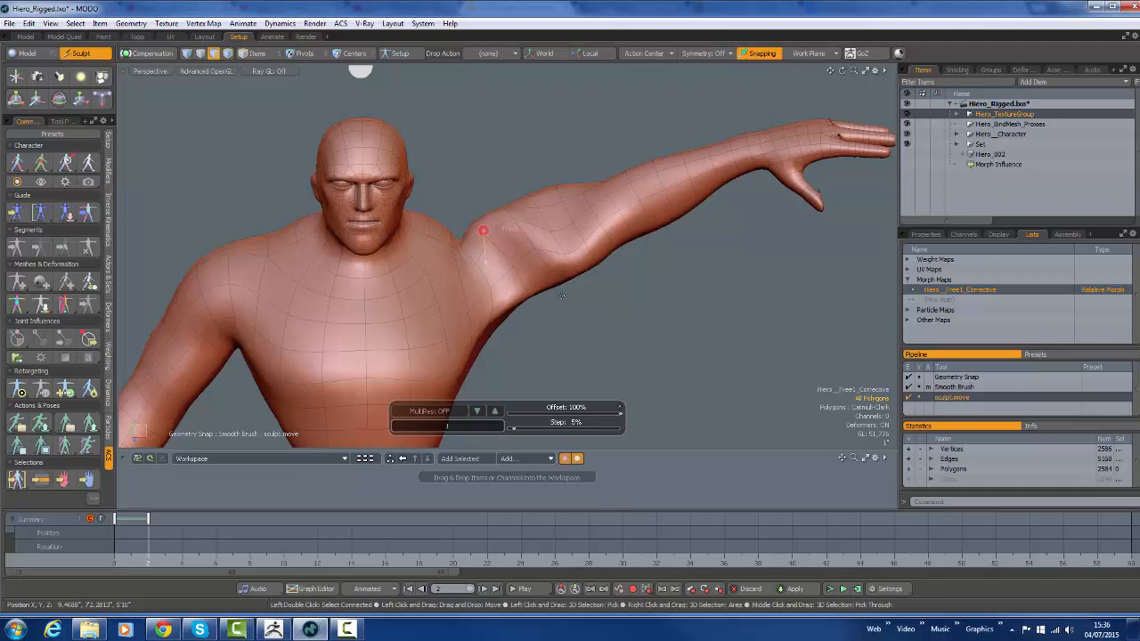
pyautogui.moveTo(545, 232); pyautogui.dragTo(537, 219)
pyautogui.press('ctrl')
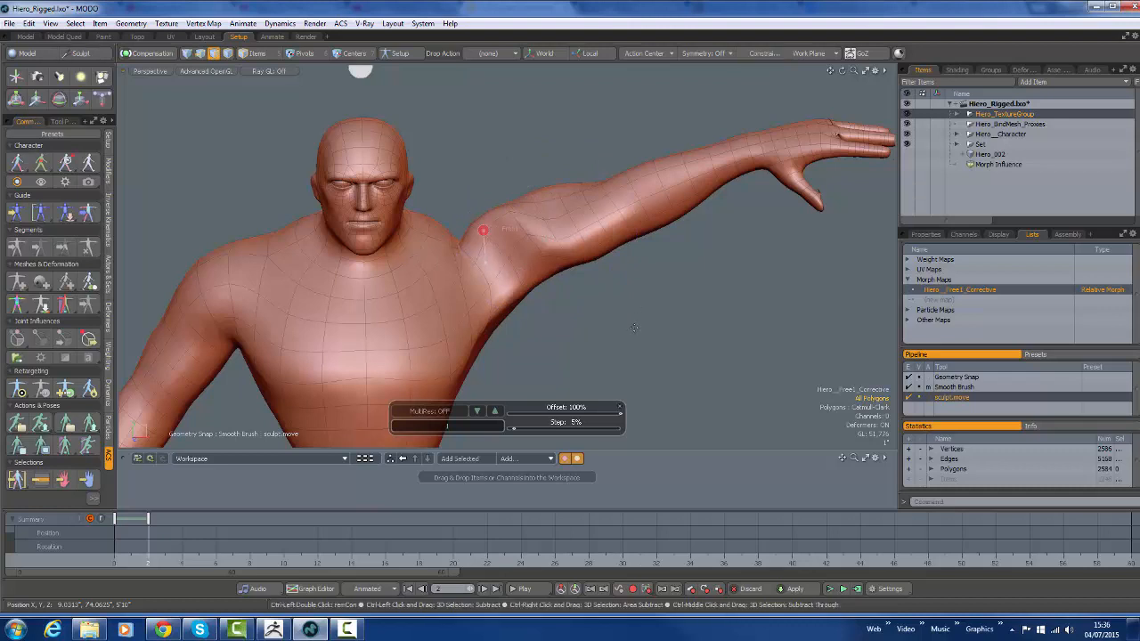
pyautogui.keyDown('alt'); pyautogui.moveTo(634, 329); pyautogui.dragTo(712, 166); pyautogui.keyUp('alt')
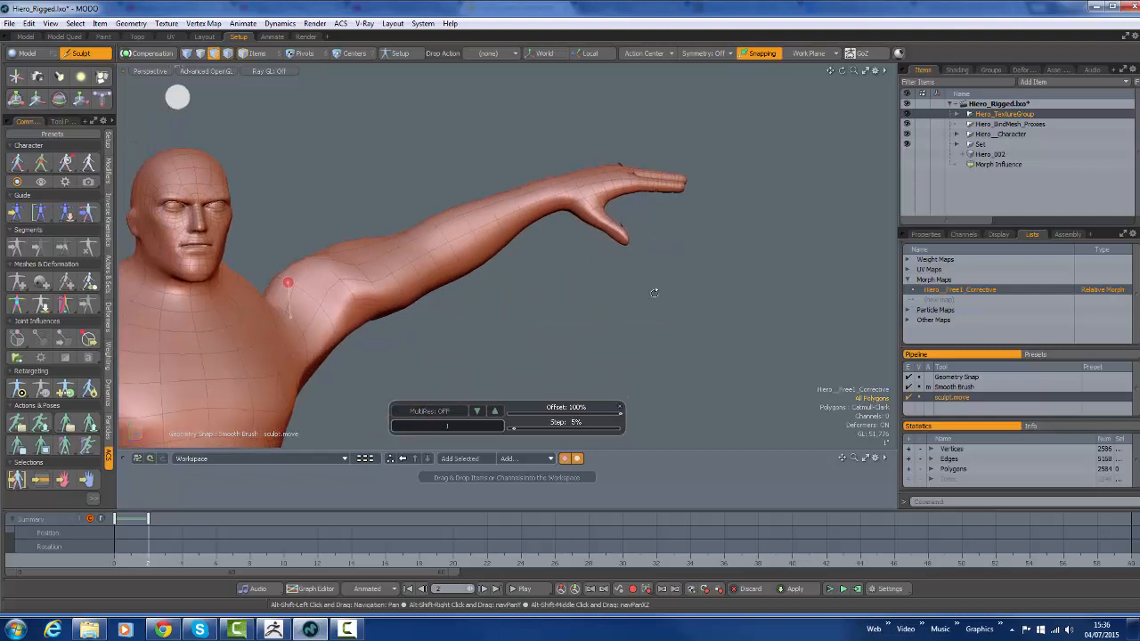
pyautogui.keyDown('ctrl'); pyautogui.keyDown('alt'); pyautogui.moveTo(654, 290); pyautogui.dragTo(758, 263); pyautogui.keyUp('alt'); pyautogui.keyUp('ctrl')
pyautogui.keyDown('alt'); pyautogui.moveTo(603, 321); pyautogui.dragTo(667, 273); pyautogui.keyUp('alt')
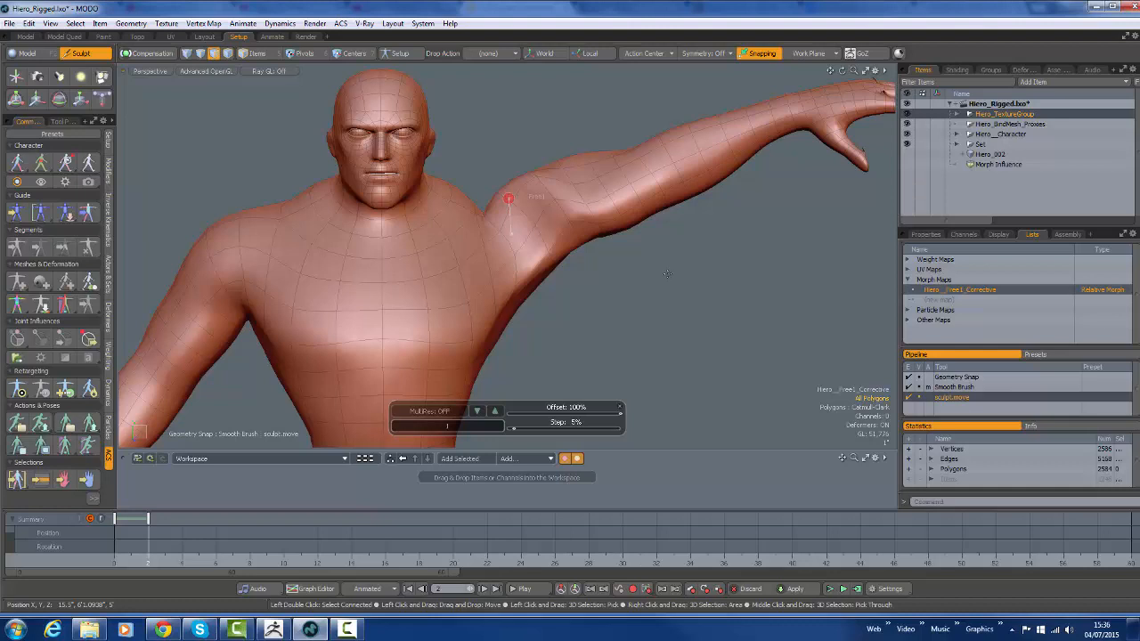
pyautogui.moveTo(605, 208)
pyautogui.mouseDown()
pyautogui.moveTo(603, 183)
pyautogui.moveTo(594, 214)
pyautogui.moveTo(591, 181)
pyautogui.mouseUp()
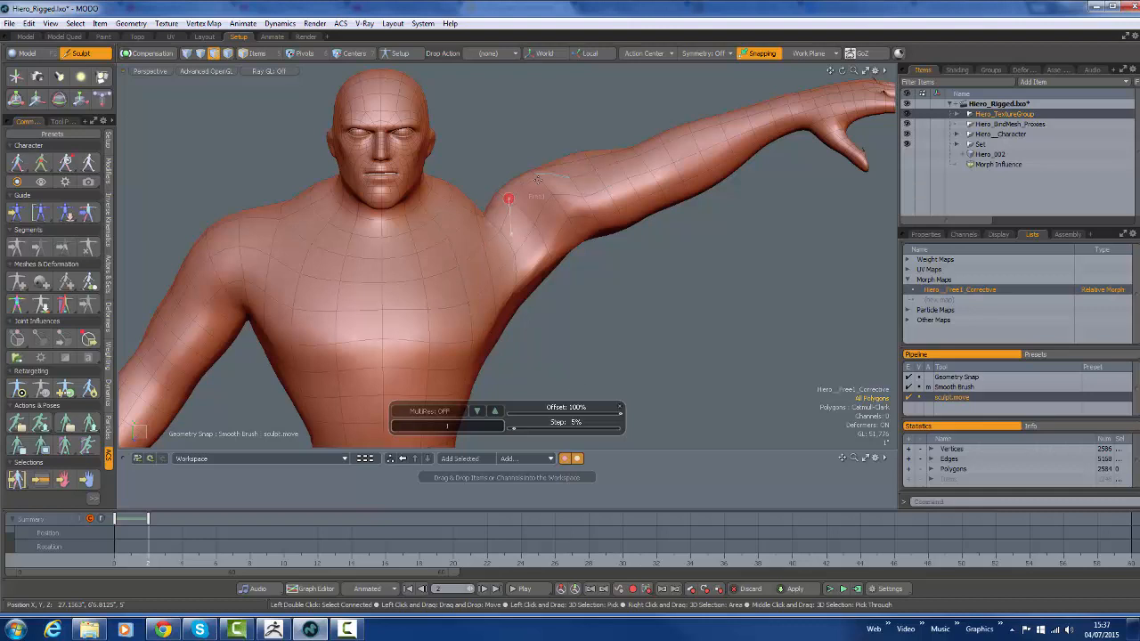
# Show Hiero_002 again, transfer its From map over the sculpted Hiero__Free1_Corrective morph, and display the Hiero_TextureGroup properties
pyautogui.click(908, 153)
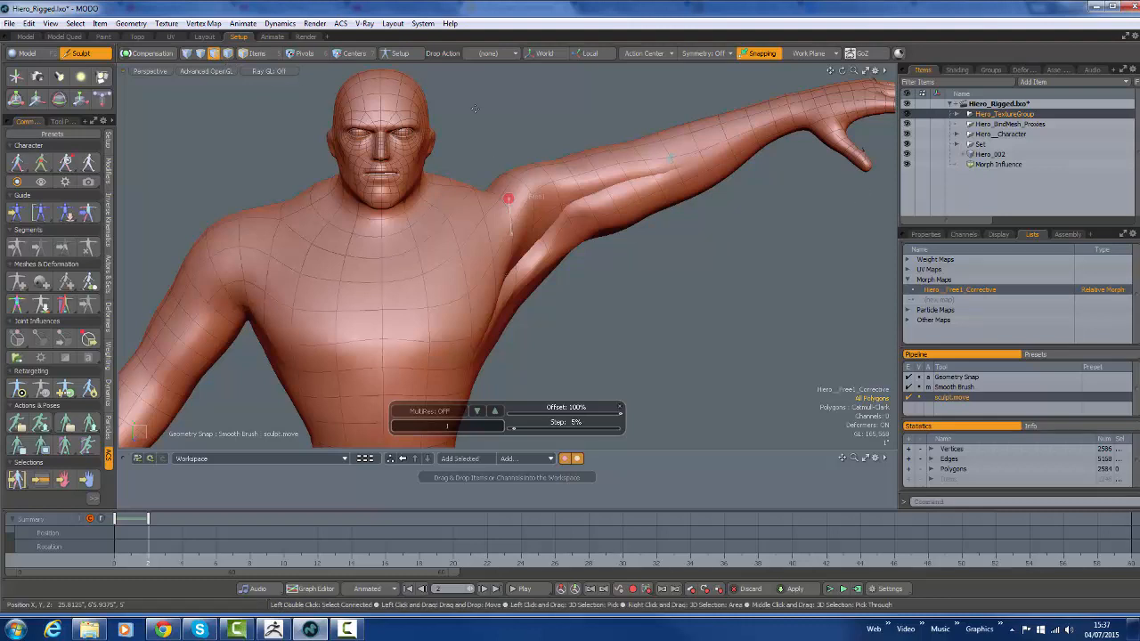
pyautogui.click(204, 23)
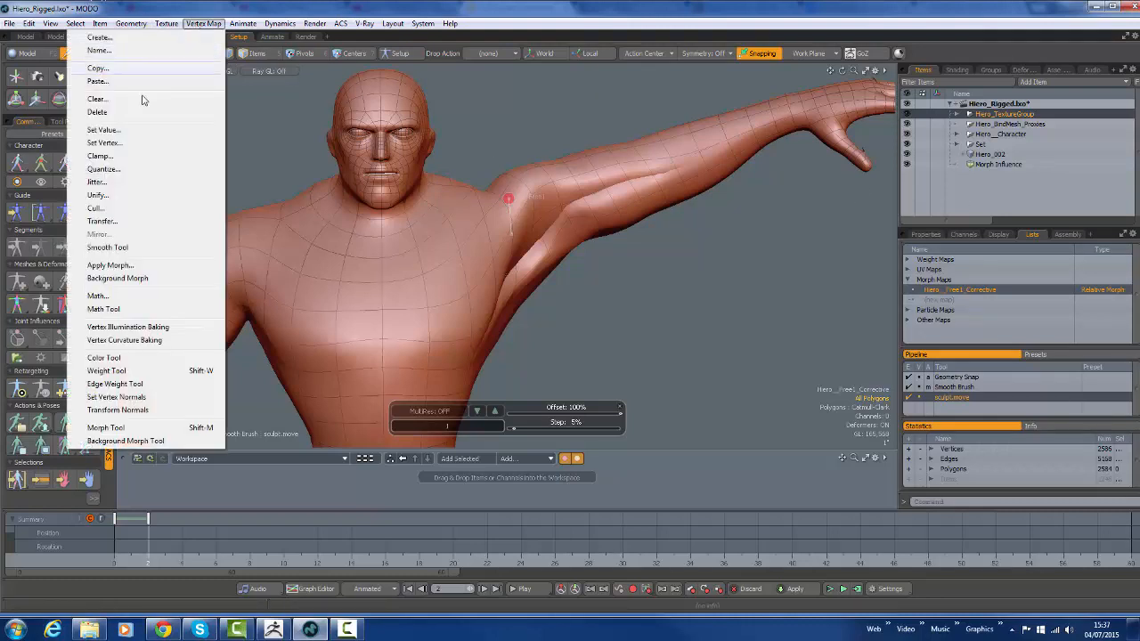
pyautogui.click(119, 223)
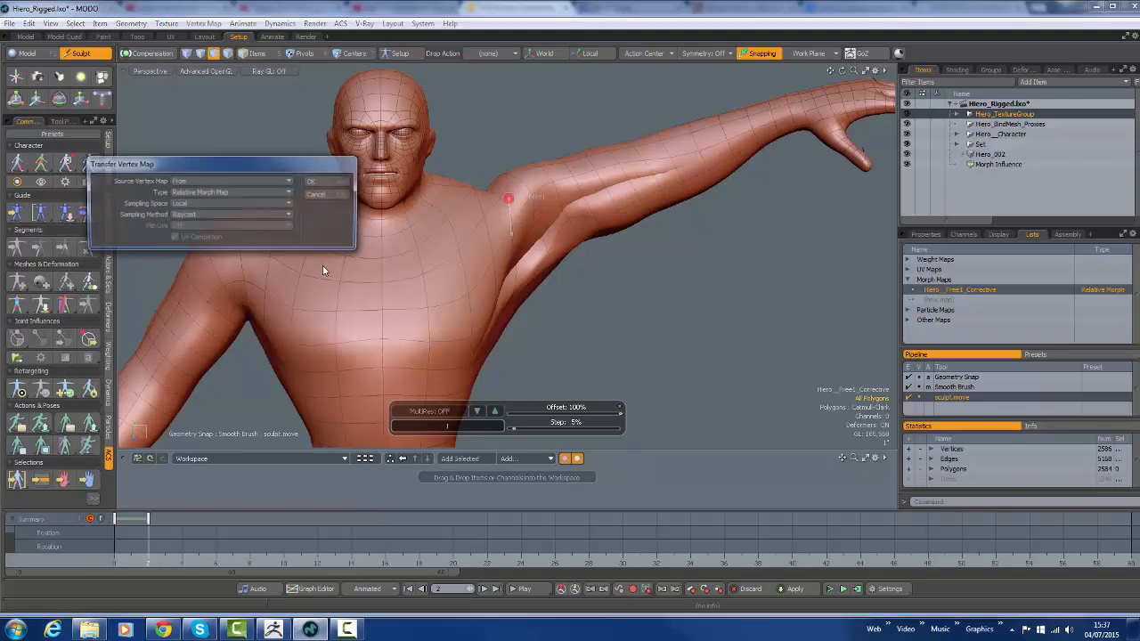
pyautogui.click(318, 182)
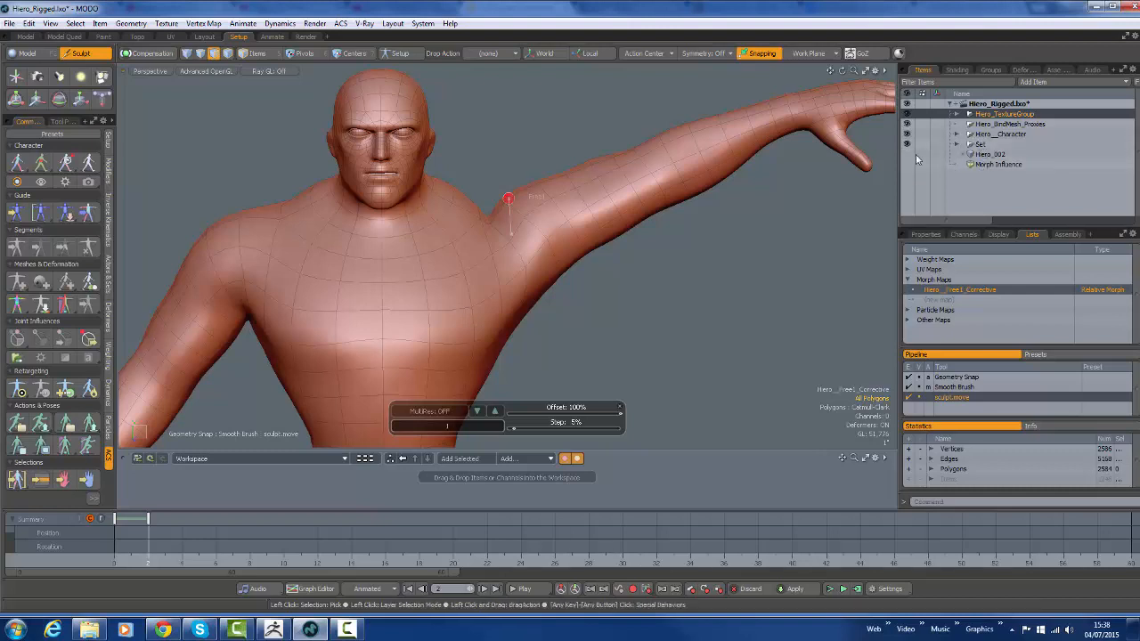
pyautogui.click(923, 234)
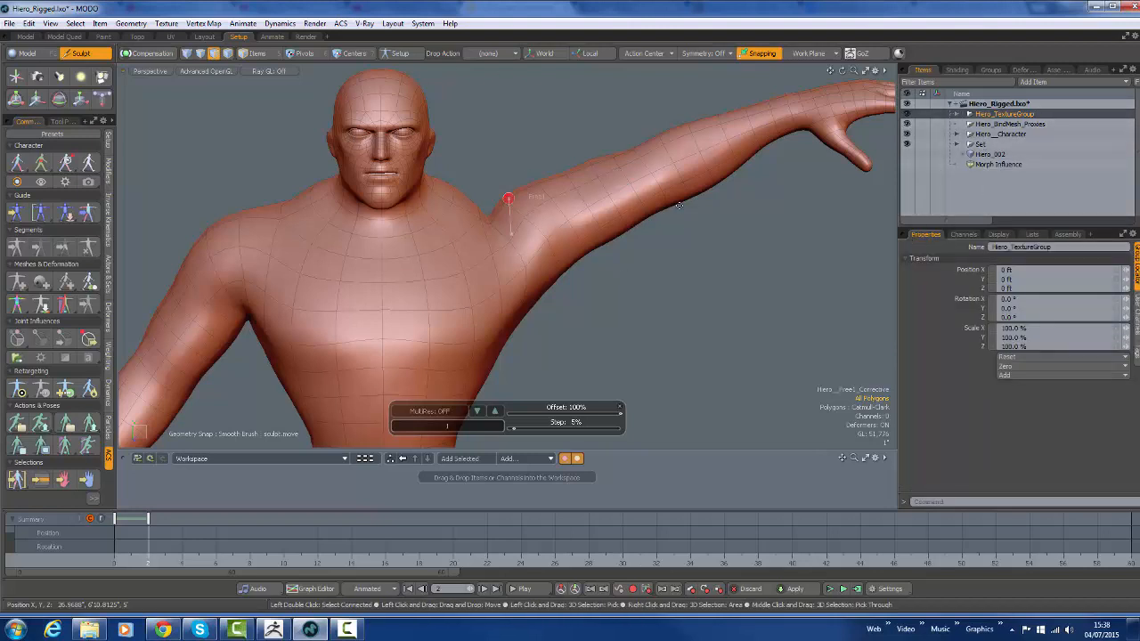
# Look through the folders under Hiero_TextureGroup and Hiero__Character, including Hiero__Pose_Sculpt, for the corrective morph's deformer
pyautogui.click(959, 116)
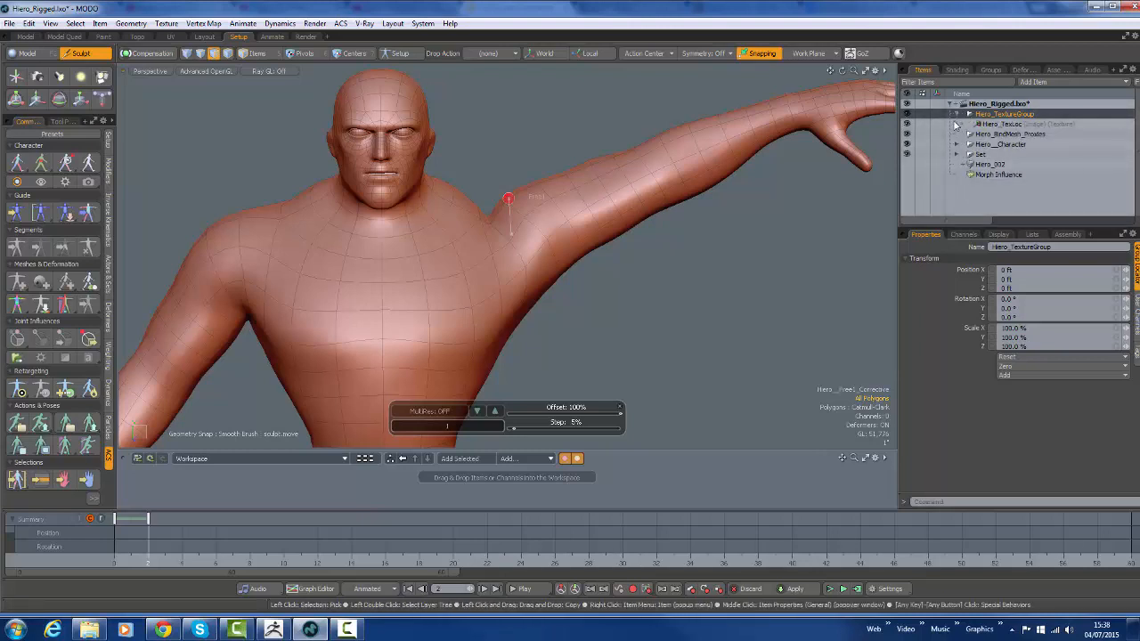
pyautogui.click(959, 115)
pyautogui.click(960, 135)
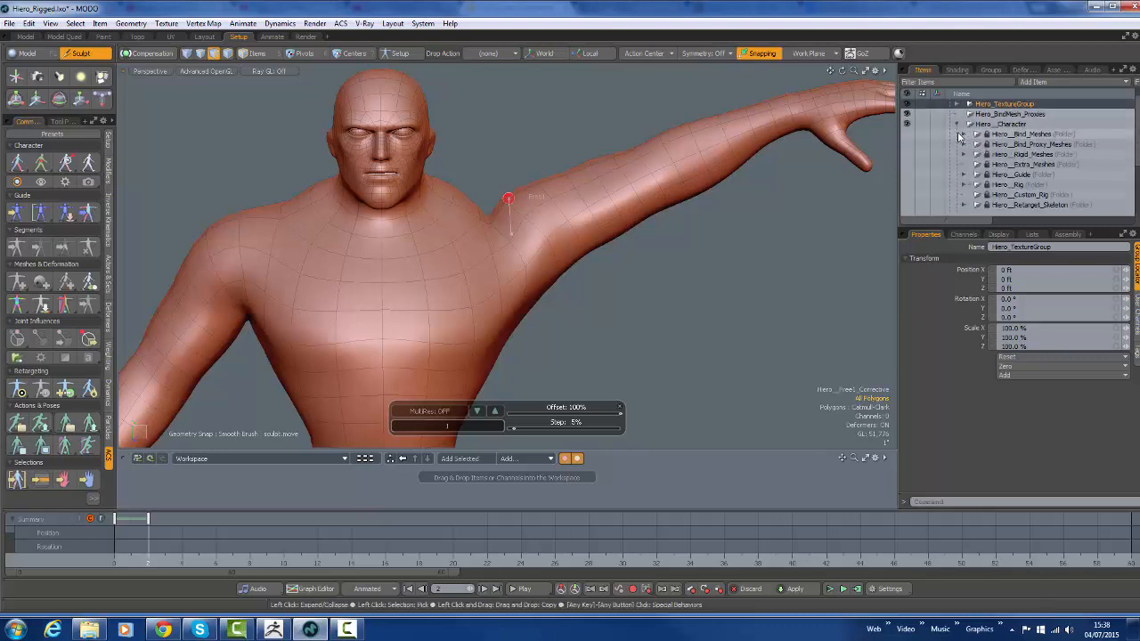
pyautogui.scroll(-1, 959, 136)
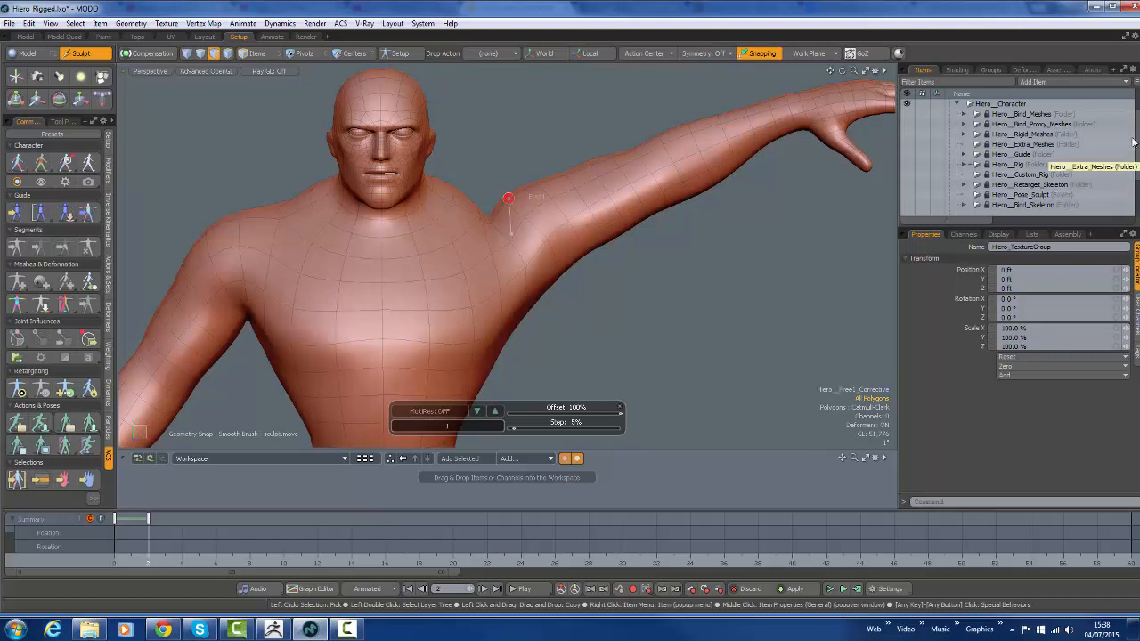
pyautogui.scroll(-2, 1134, 151)
pyautogui.scroll(-1, 1137, 161)
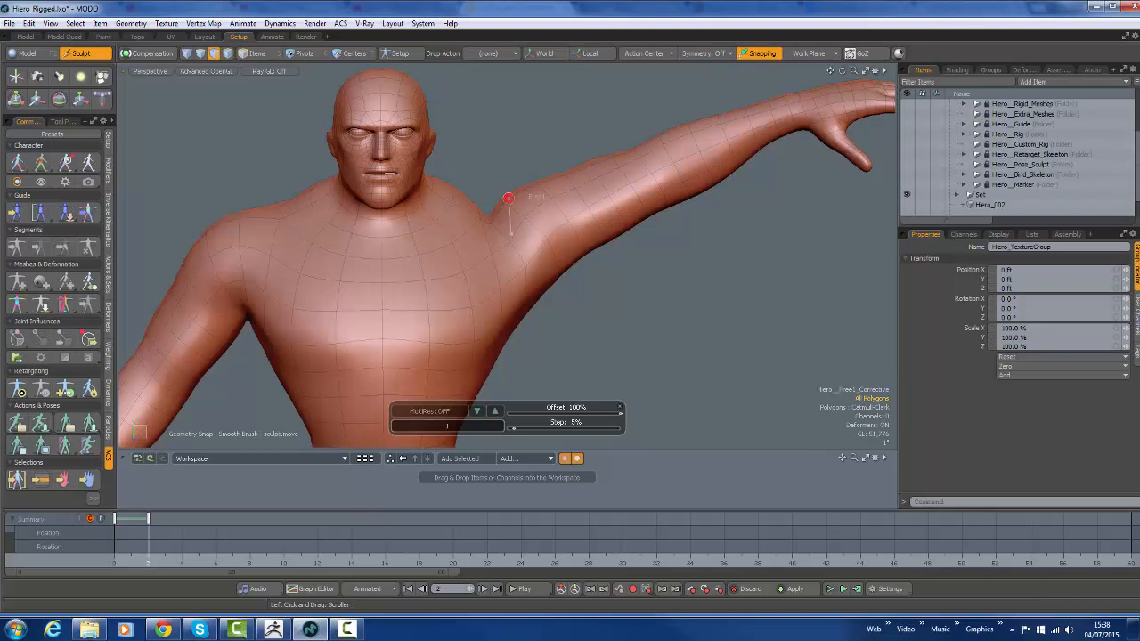
pyautogui.scroll(1, 1138, 157)
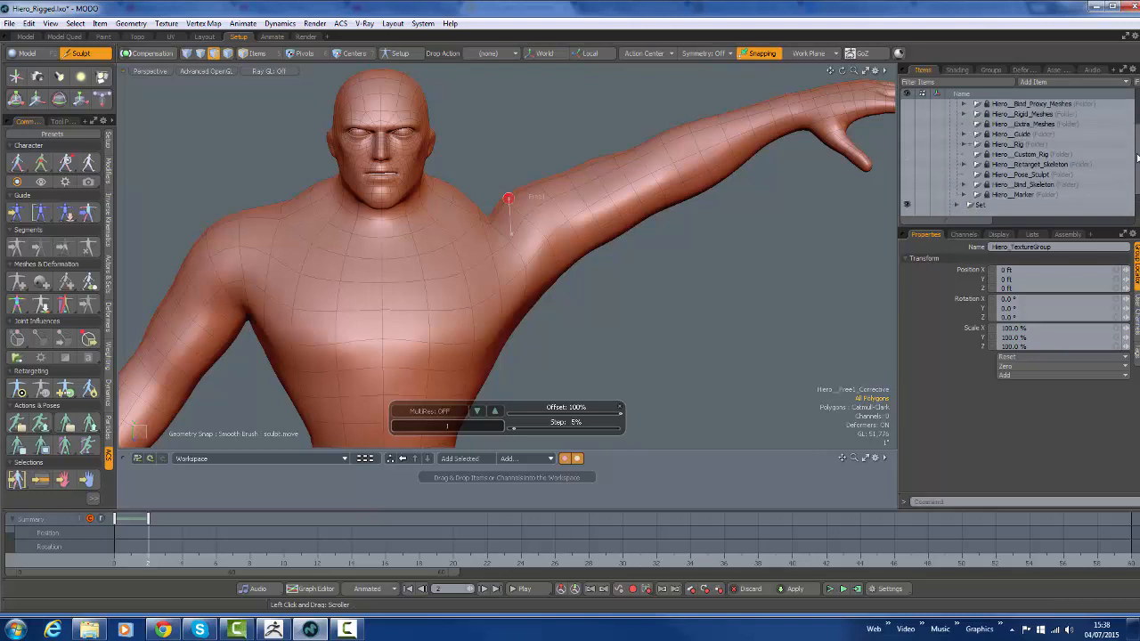
pyautogui.click(1002, 177)
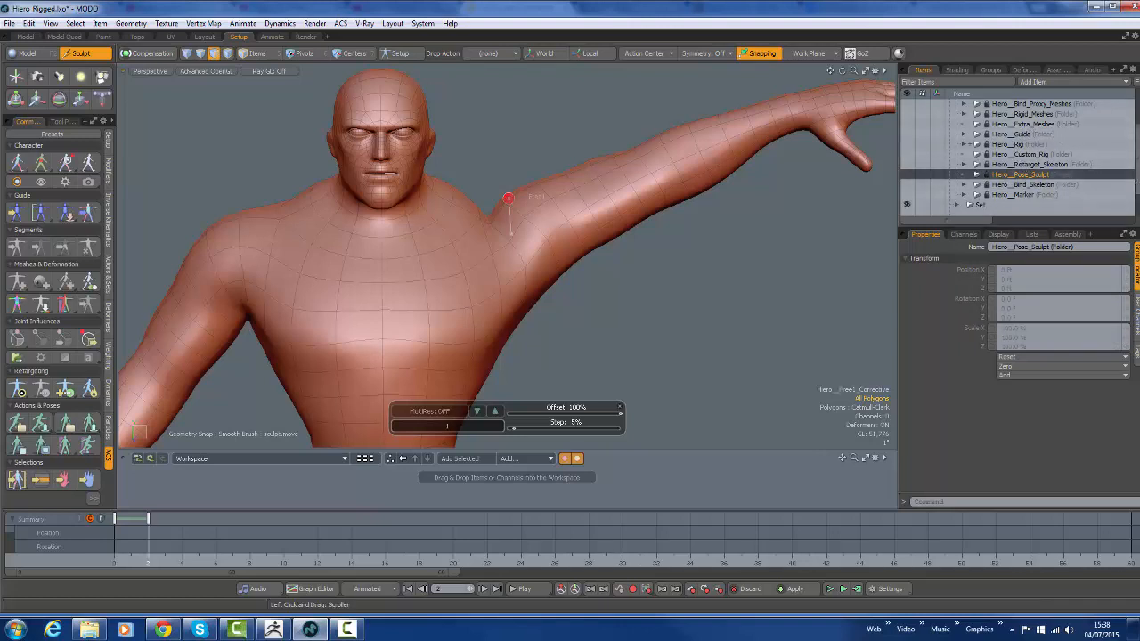
pyautogui.scroll(5, 971, 144)
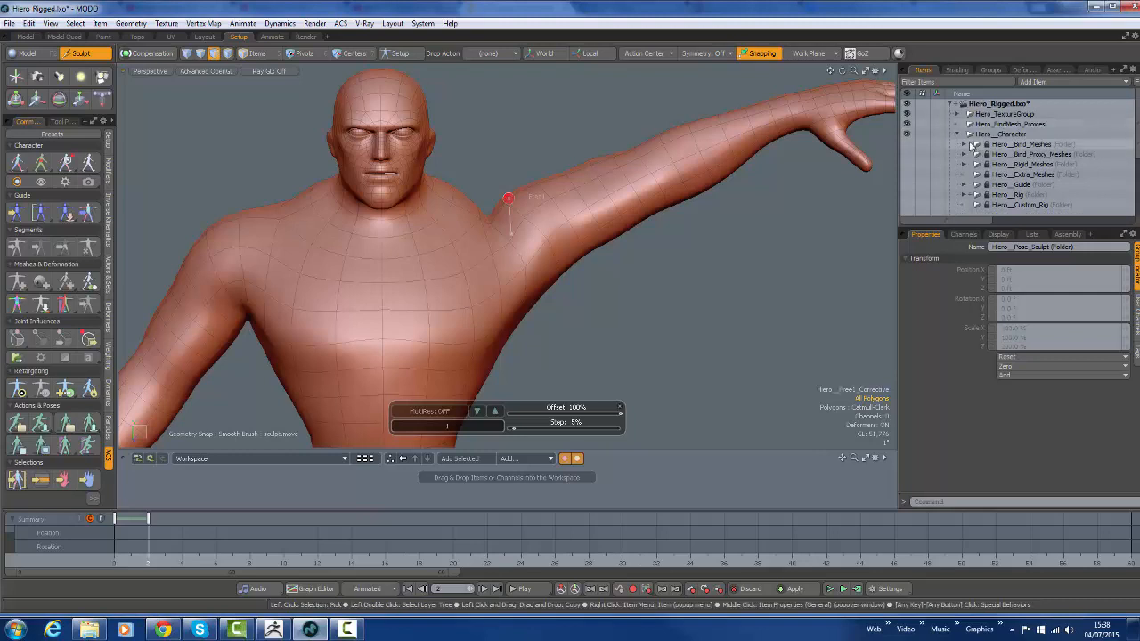
# Select Hiero__Free1_MorphDeformer under Hiero_Mesh in Hiero__Bind_Meshes and check its Enable and Use Local Transform options
pyautogui.click(965, 144)
pyautogui.click(979, 155)
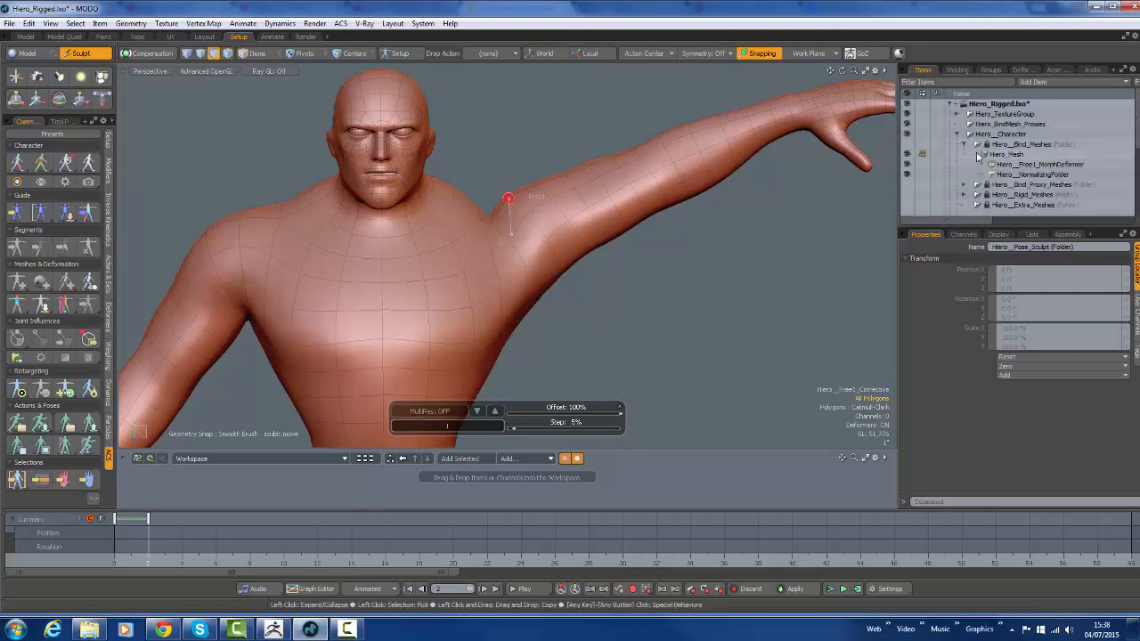
pyautogui.click(1049, 166)
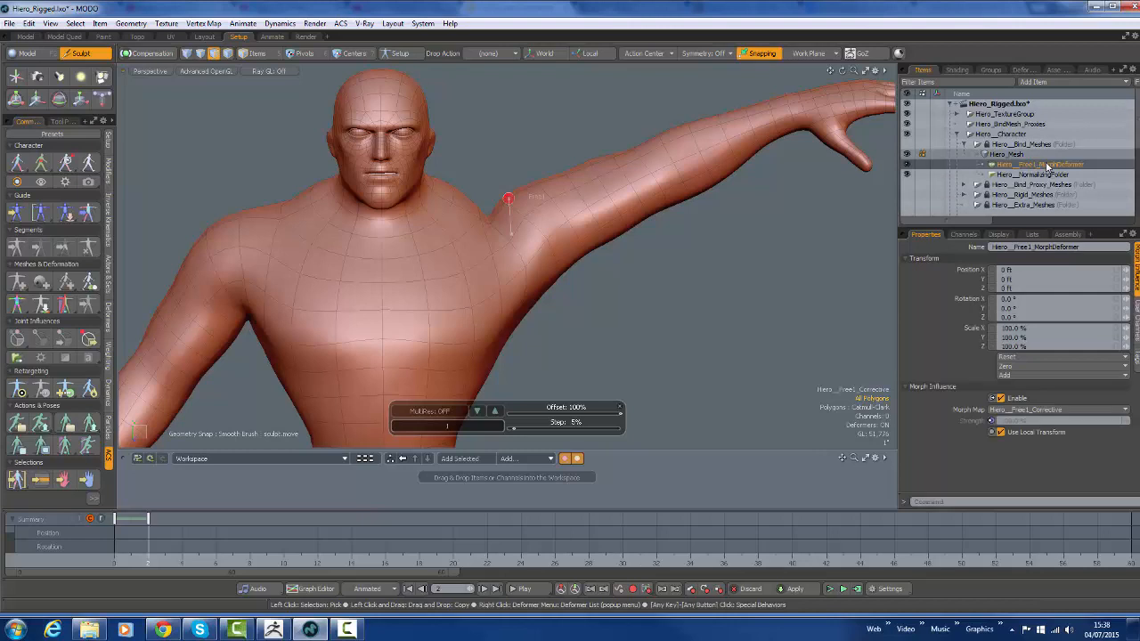
pyautogui.click(1000, 399)
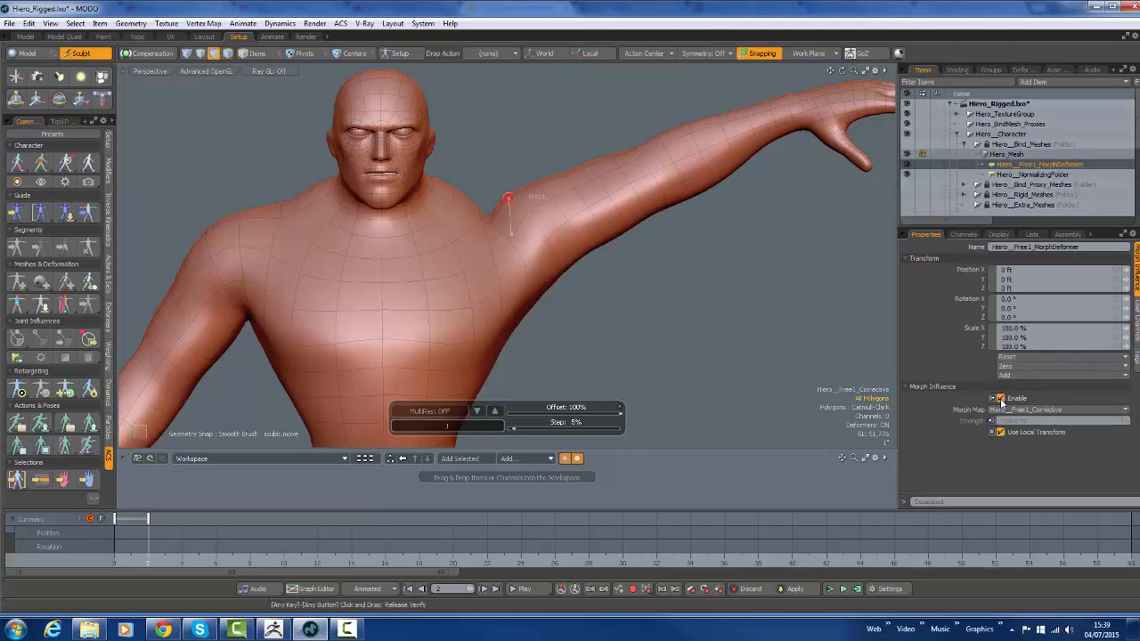
pyautogui.click(1001, 432)
pyautogui.click(1001, 432)
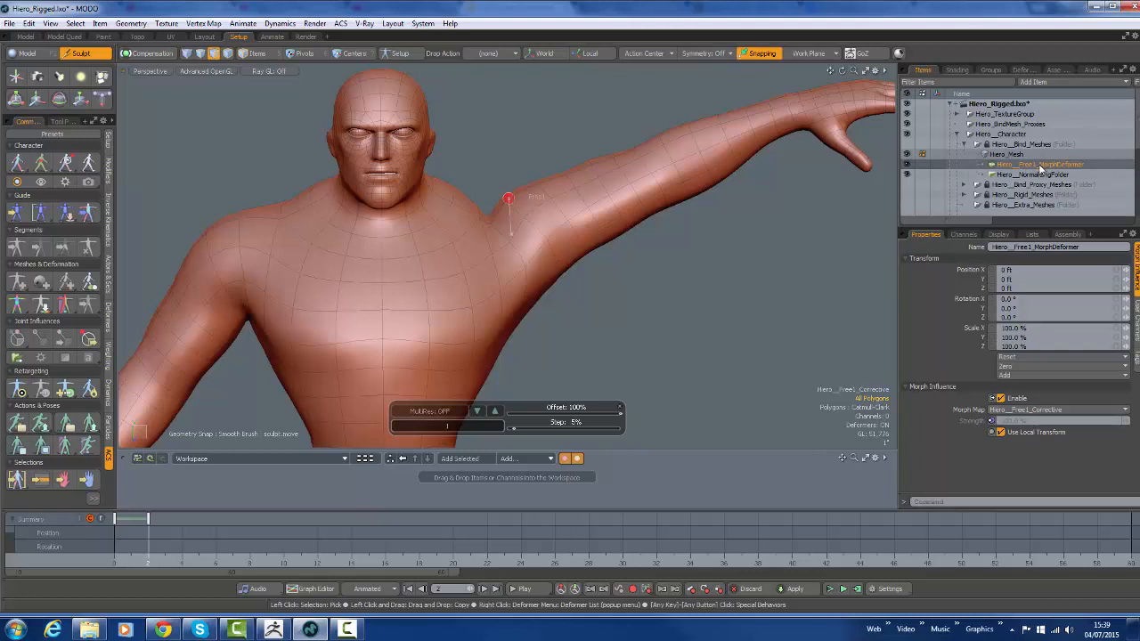
# Show Hiero_002 with its Morph Influence turned off, and transfer the From relative morph map using Local space and Raycast sampling
pyautogui.scroll(-5, 905, 210)
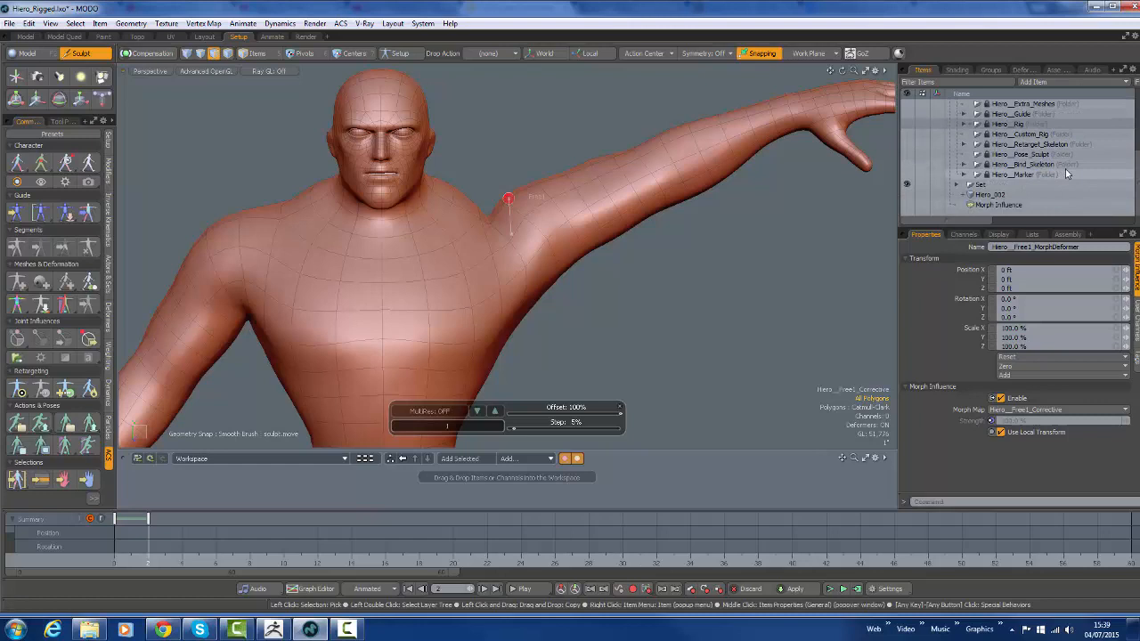
pyautogui.click(907, 195)
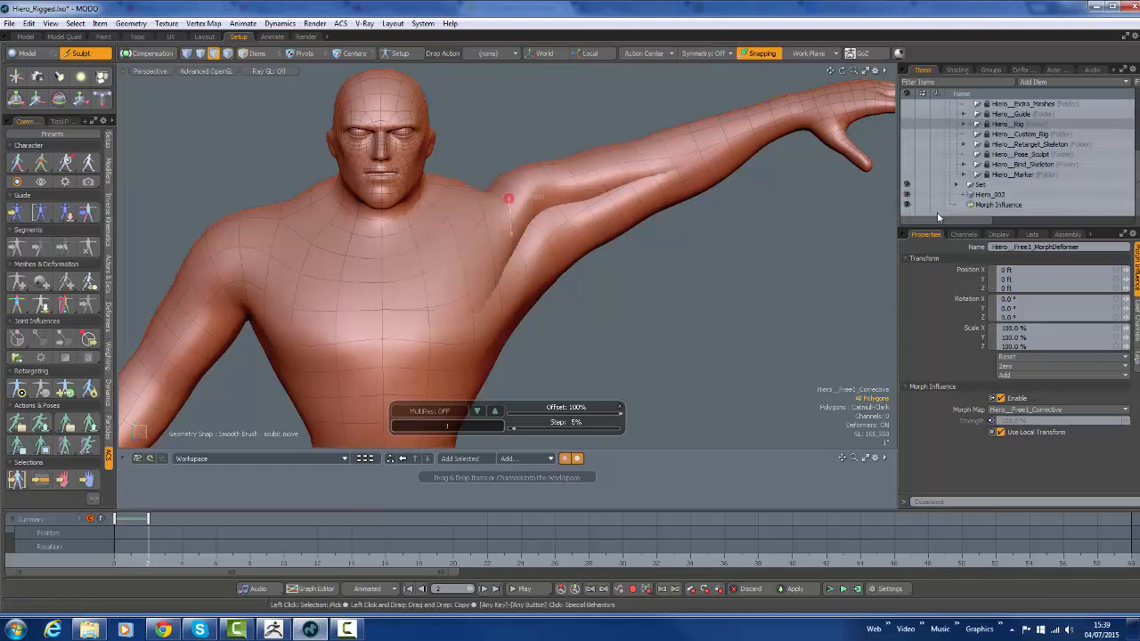
pyautogui.click(907, 205)
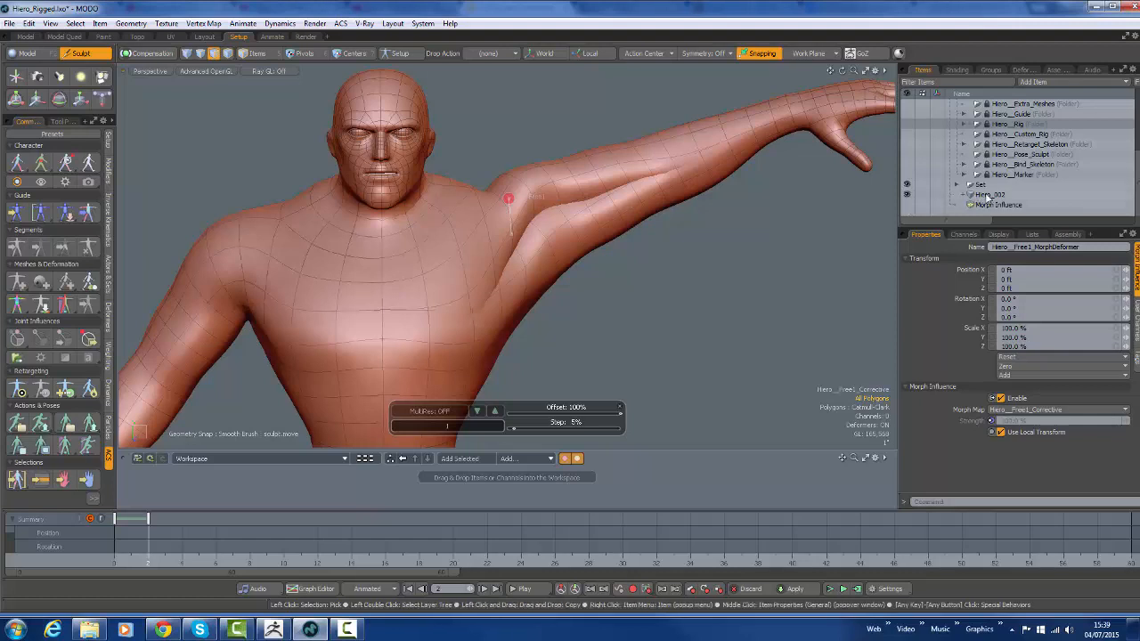
pyautogui.scroll(5, 1137, 204)
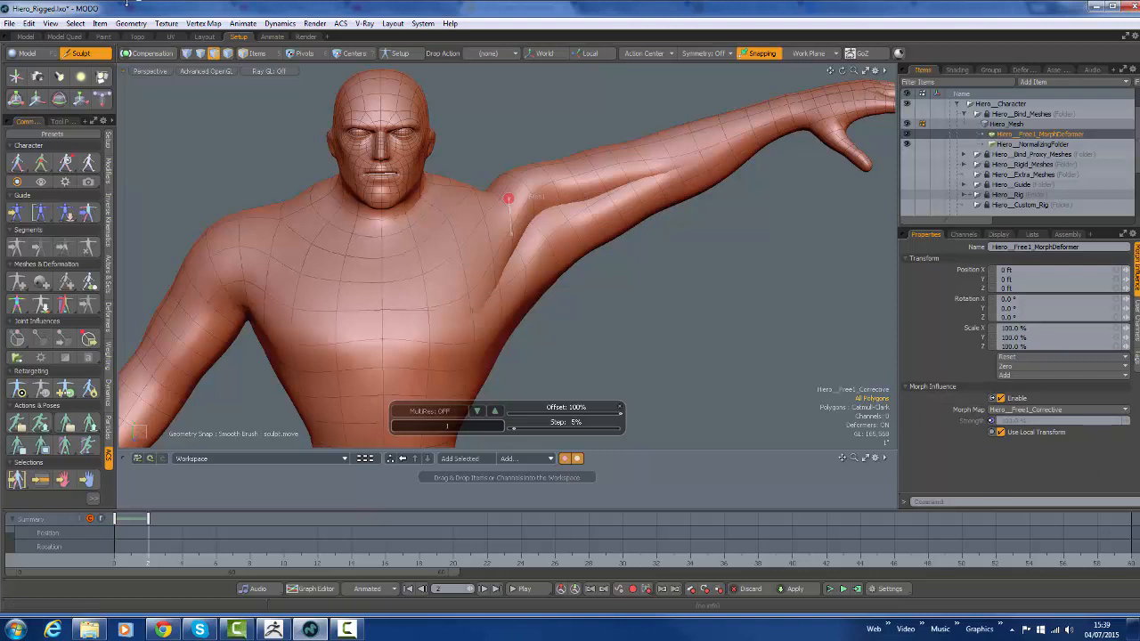
pyautogui.click(203, 23)
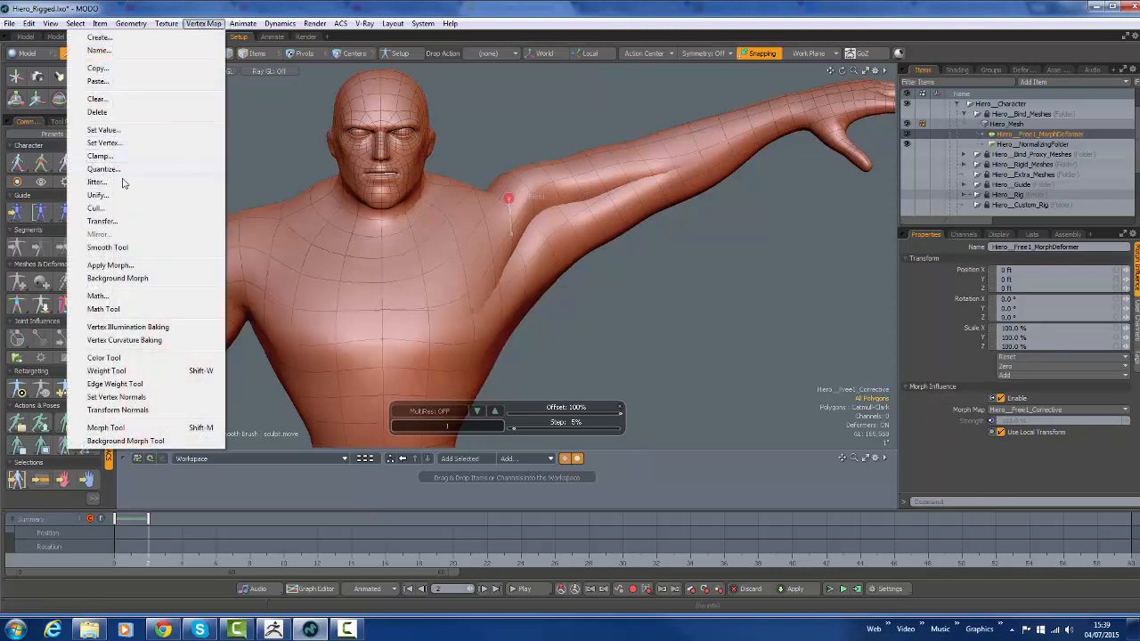
pyautogui.click(120, 222)
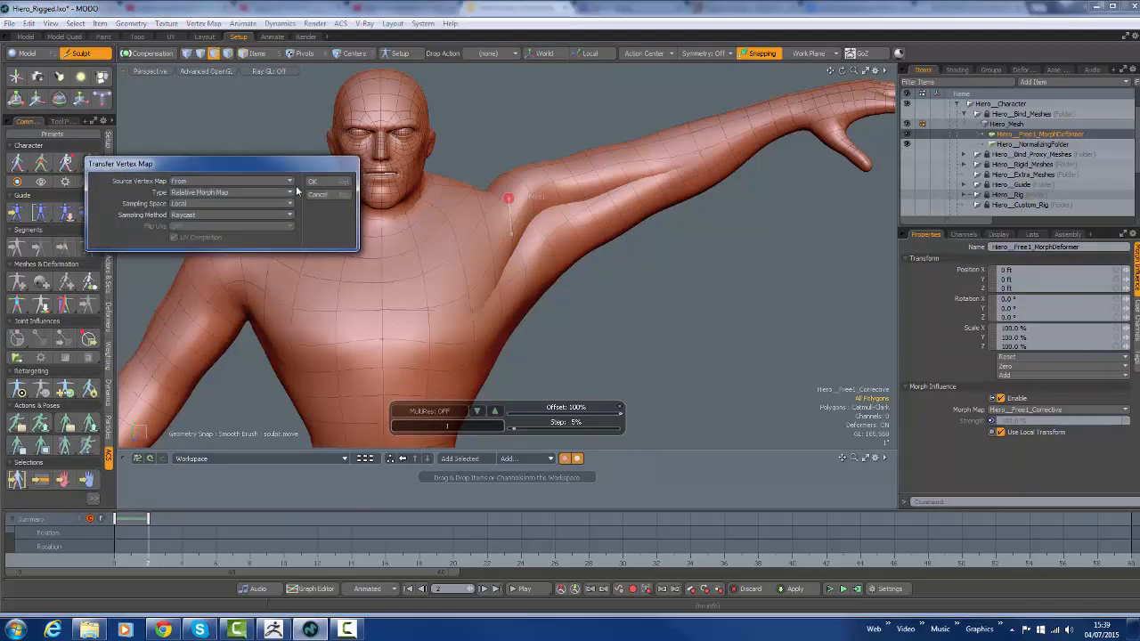
pyautogui.click(316, 183)
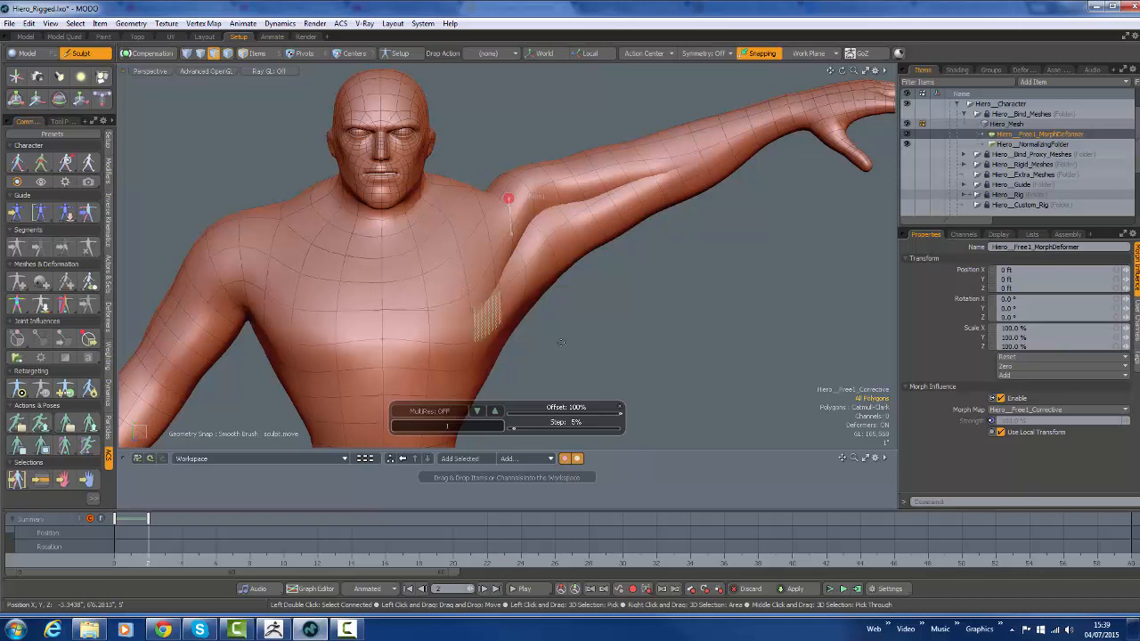
# Display the vertex map lists with the Hiero__Free1_Corrective morph and hide the Hiero_002 mesh
pyautogui.click(1032, 234)
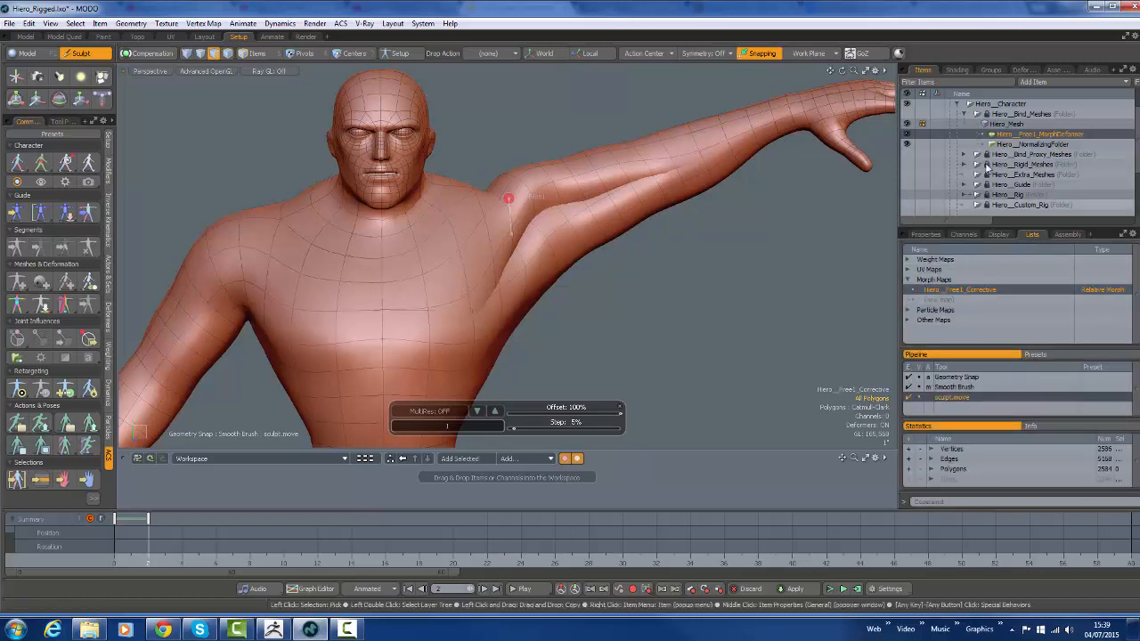
pyautogui.scroll(-3, 933, 192)
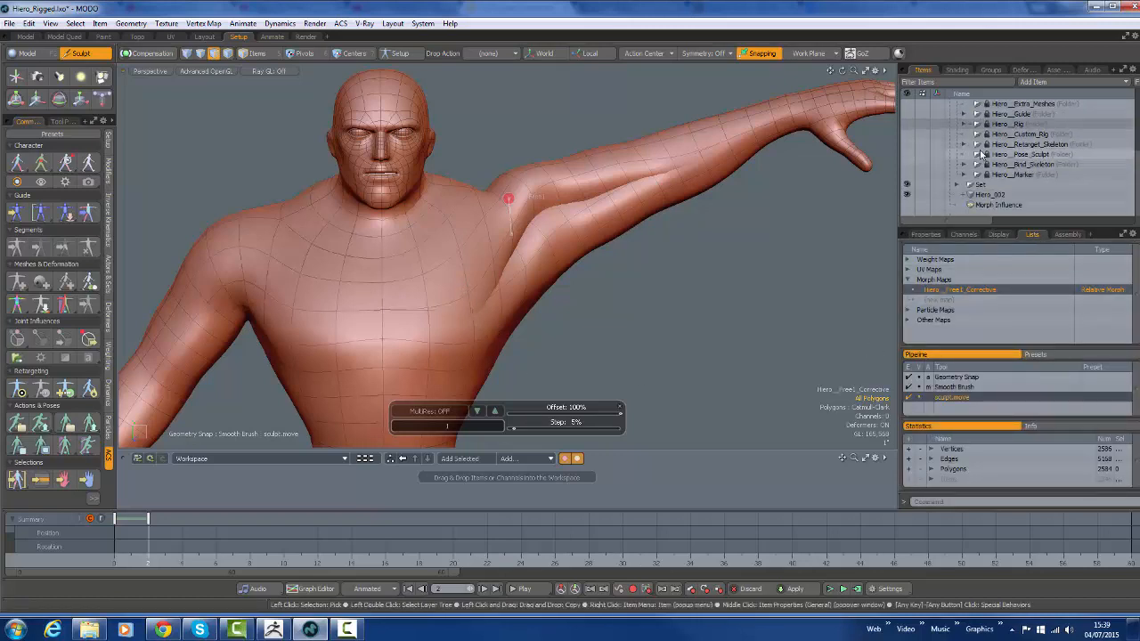
pyautogui.click(907, 195)
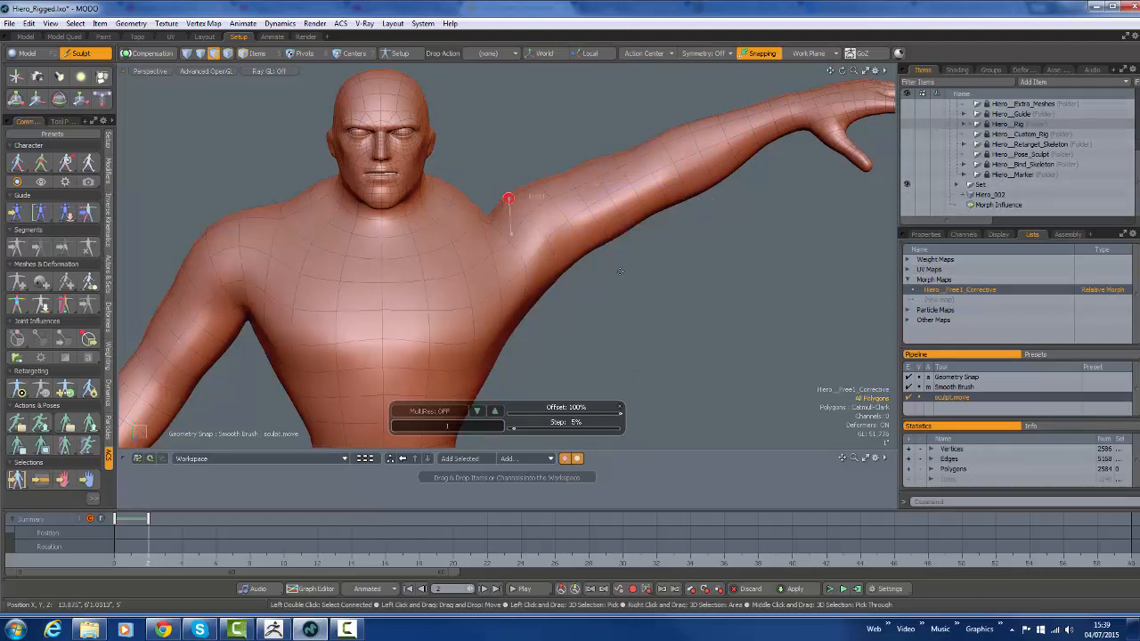
# Sculpt the Hiero__Free1_Corrective morph with the Move brush, reshaping the raised arm's shoulder, armpit and upper arm
pyautogui.moveTo(515, 241); pyautogui.dragTo(516, 243)
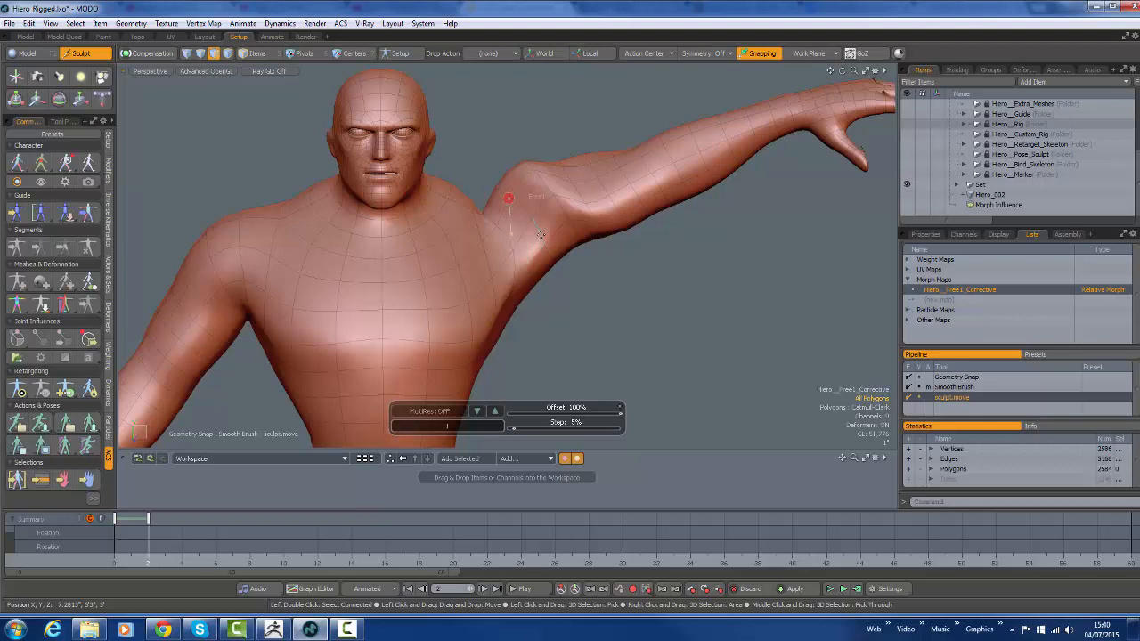
pyautogui.moveTo(541, 235); pyautogui.dragTo(544, 238)
pyautogui.moveTo(537, 196)
pyautogui.mouseDown()
pyautogui.moveTo(553, 212)
pyautogui.moveTo(542, 211)
pyautogui.mouseUp()
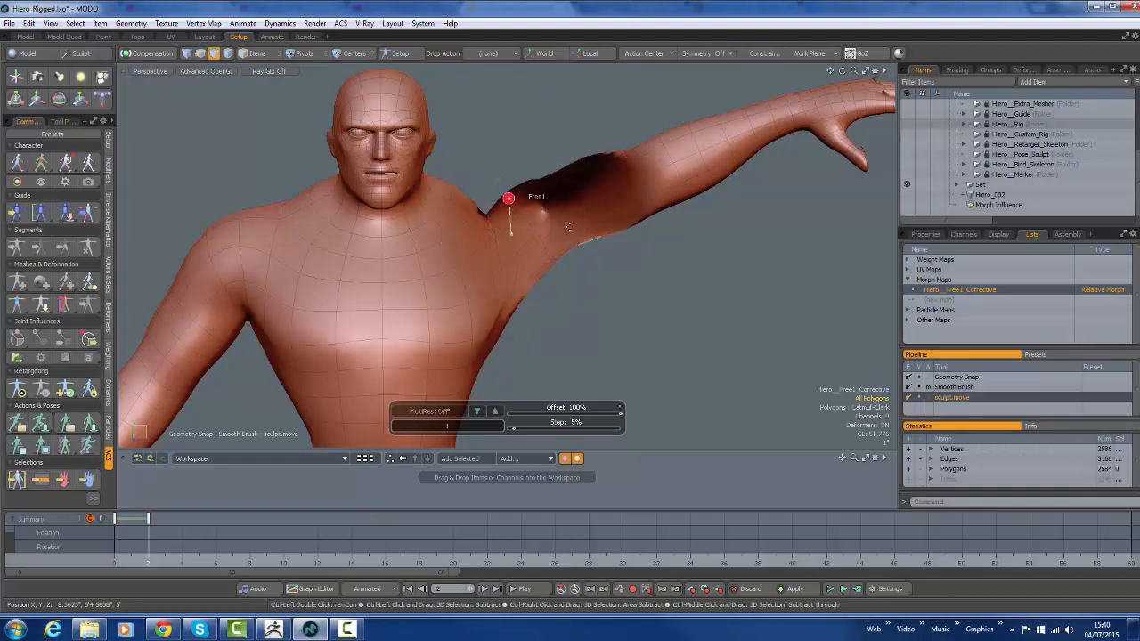
pyautogui.hotkey('ctrl', 'z')
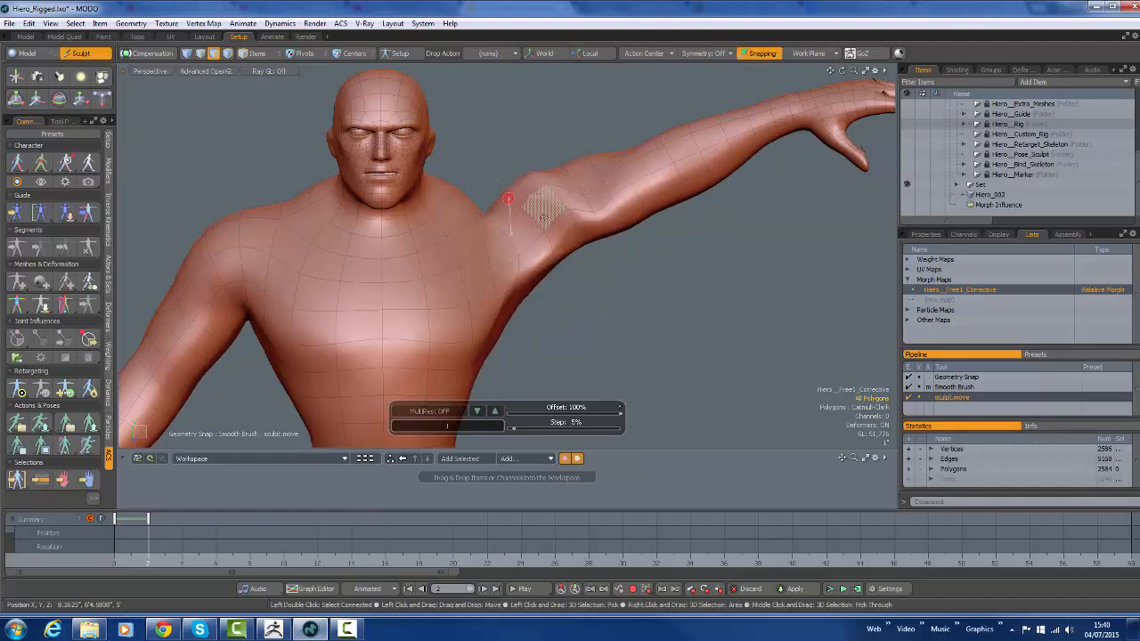
pyautogui.moveTo(546, 217)
pyautogui.keyDown('shift'); pyautogui.mouseDown()
pyautogui.moveTo(562, 219)
pyautogui.moveTo(553, 183)
pyautogui.moveTo(579, 183)
pyautogui.mouseUp(); pyautogui.keyUp('shift')
pyautogui.moveTo(503, 224); pyautogui.dragTo(557, 201)
pyautogui.moveTo(510, 272); pyautogui.dragTo(505, 276)
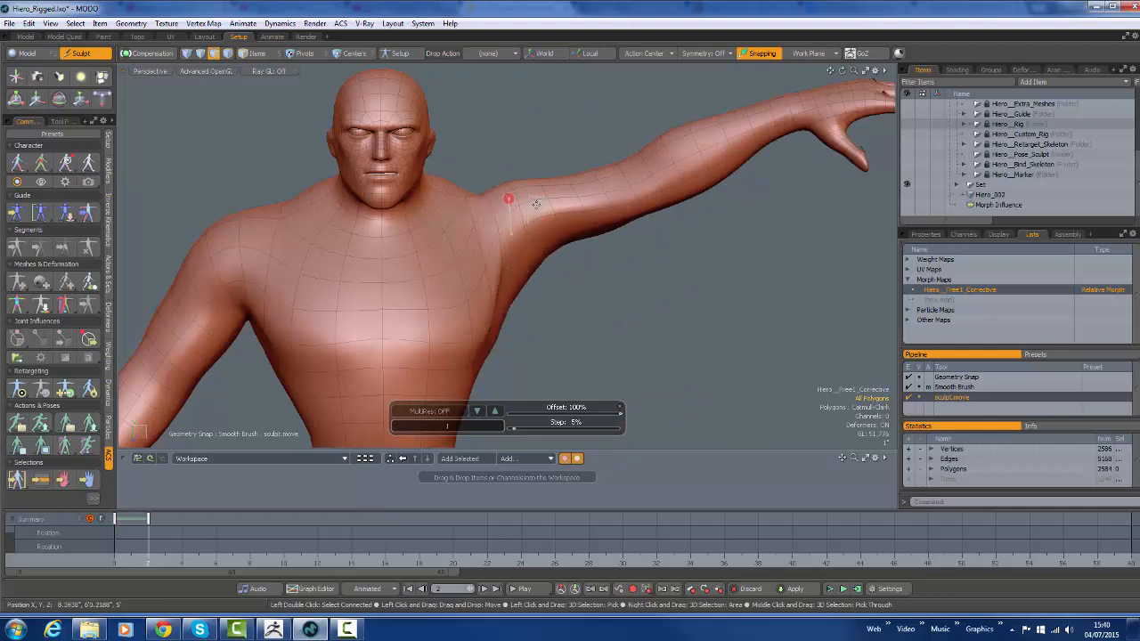
pyautogui.moveTo(590, 187); pyautogui.dragTo(594, 180)
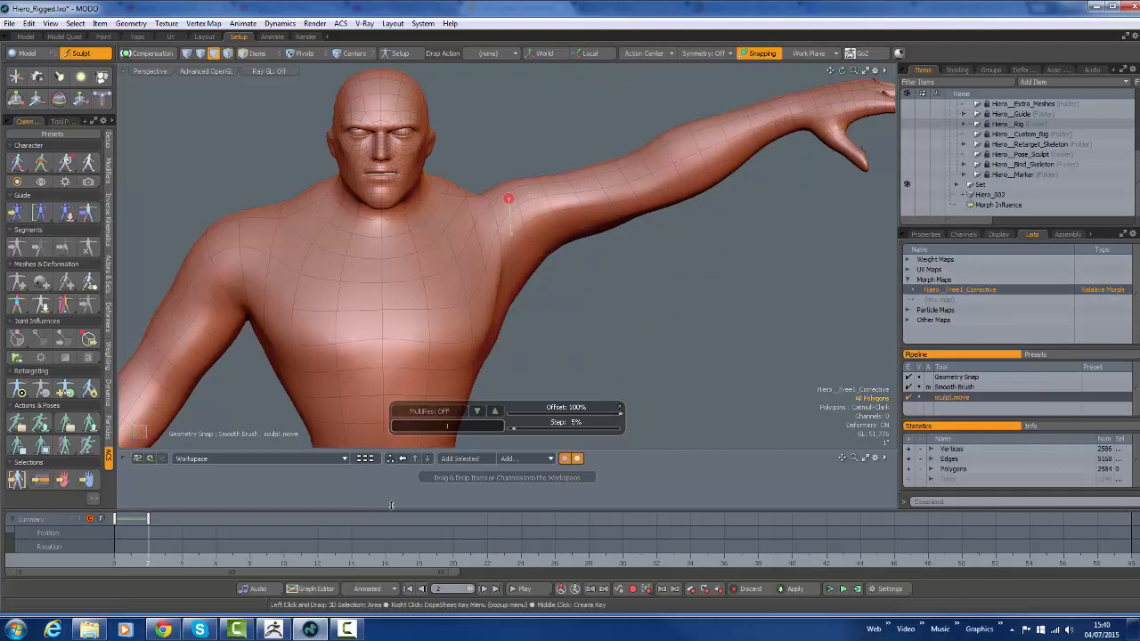
# Leave the Free1 influence's corrective morph editing and scrub the timeline from frame 2 to check the shoulder deformation
pyautogui.click(92, 343)
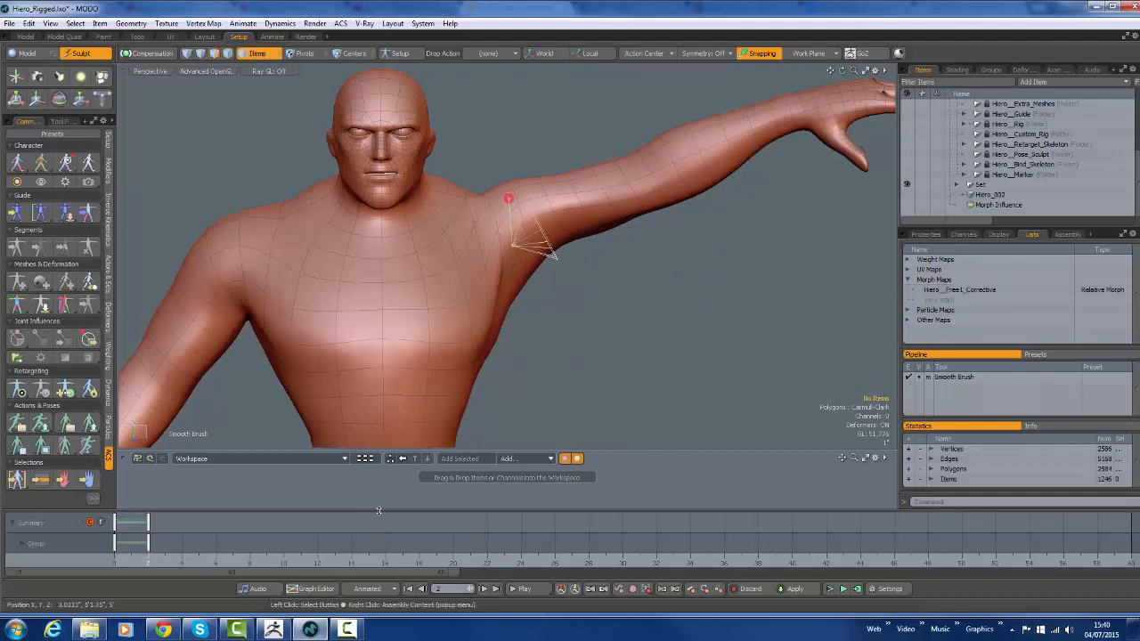
pyautogui.moveTo(148, 559)
pyautogui.mouseDown()
pyautogui.moveTo(115, 559)
pyautogui.moveTo(149, 559)
pyautogui.mouseUp()
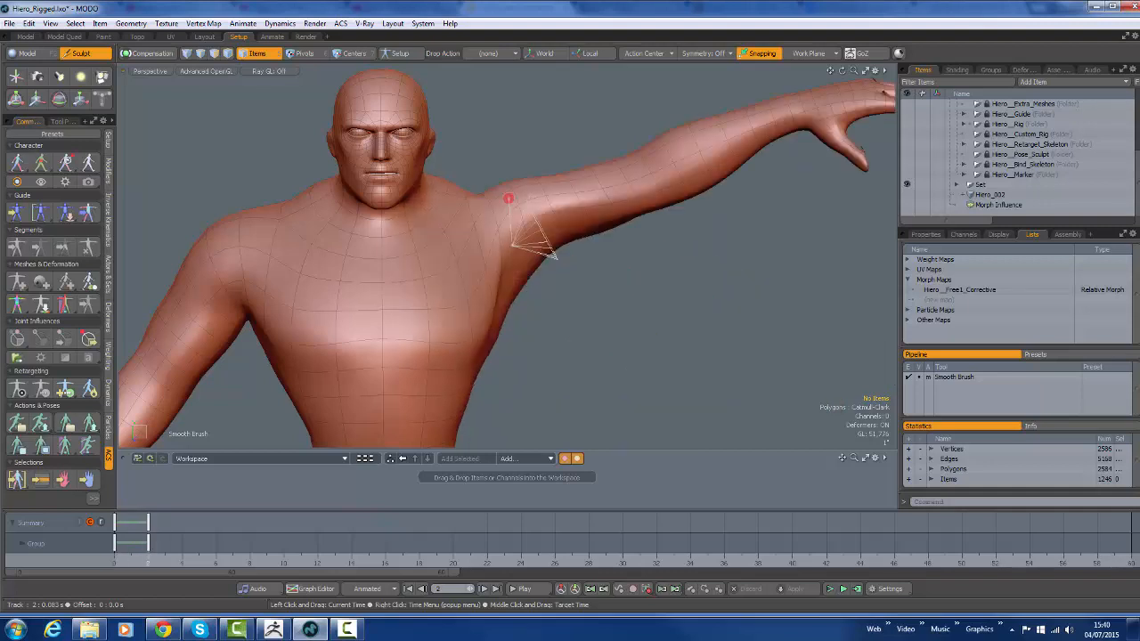